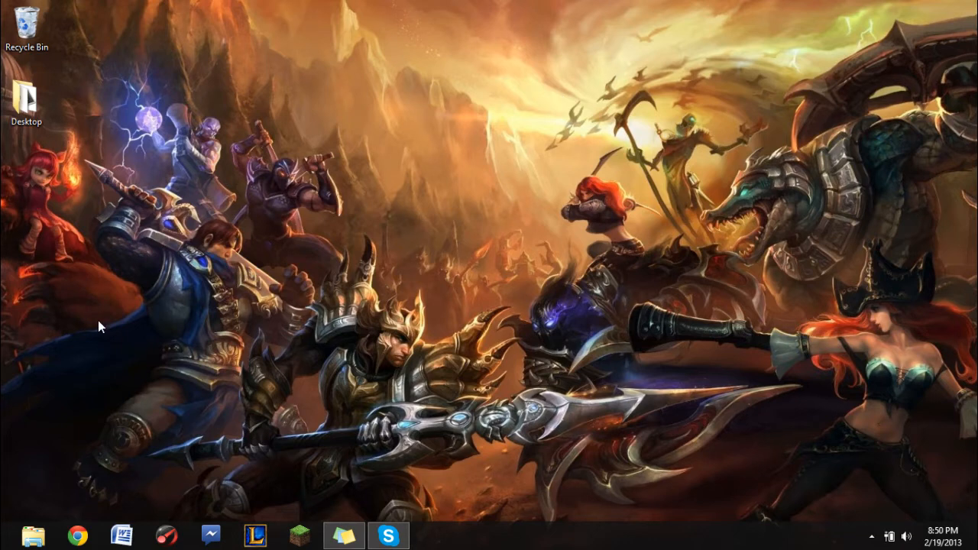
Step: Create a new folder named Bukket on the desktop
right_click(12, 145)
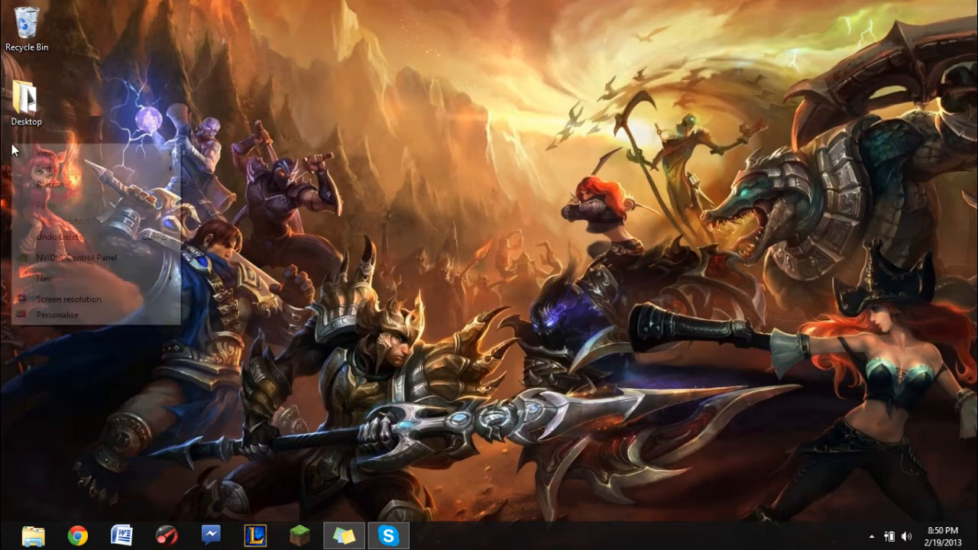
mouse_move(64, 281)
left_click(273, 281)
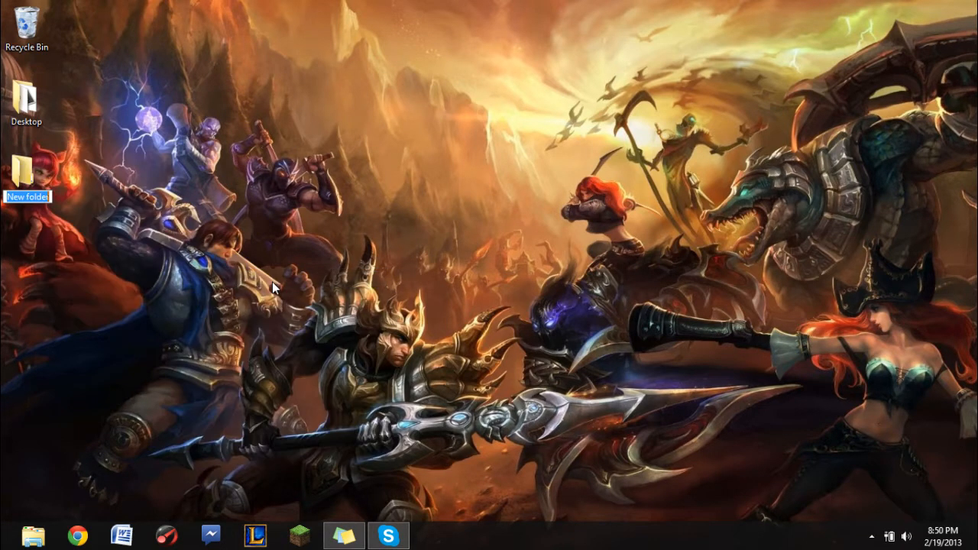
type("Bukket")
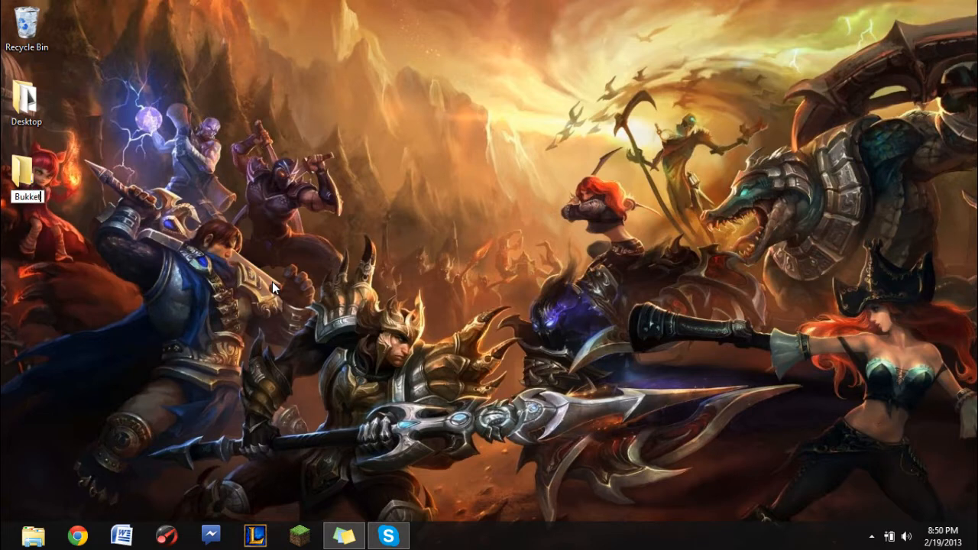
key("Return")
Step: Switch to Chrome and open the 7-zip.org website
left_click(311, 85)
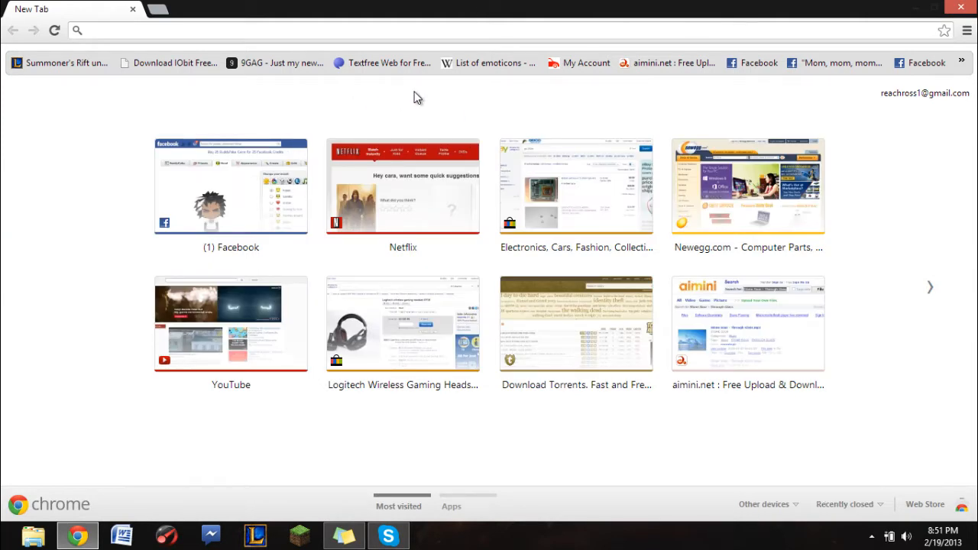
type("7-zip.org")
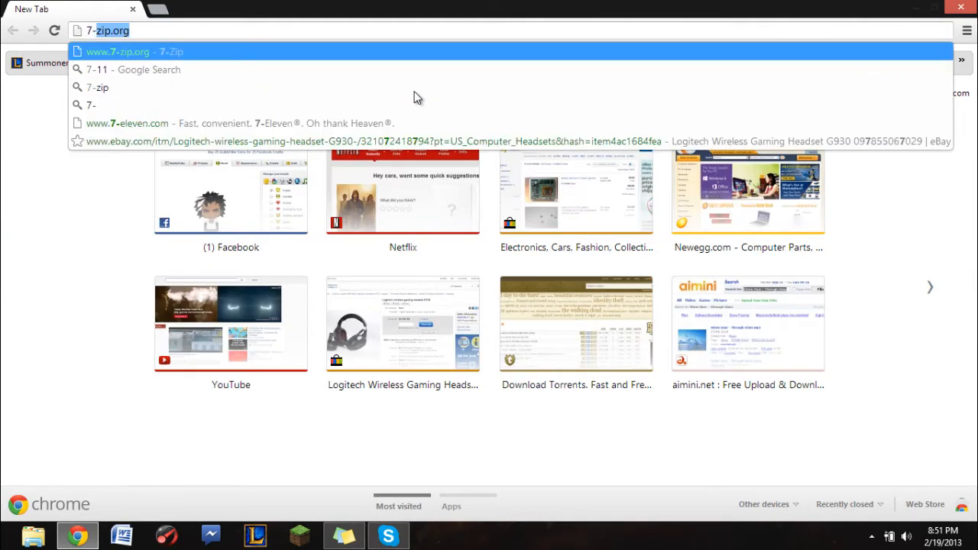
key("Return")
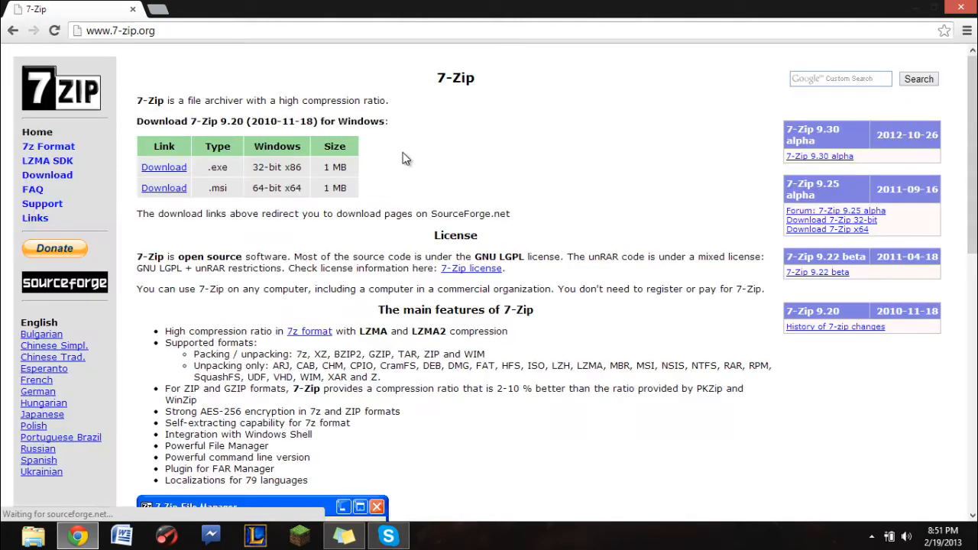
Step: Examine the 7-Zip page's download options for 32-bit and 64-bit Windows
left_click_drag(486, 79, 561, 82)
left_click(425, 80)
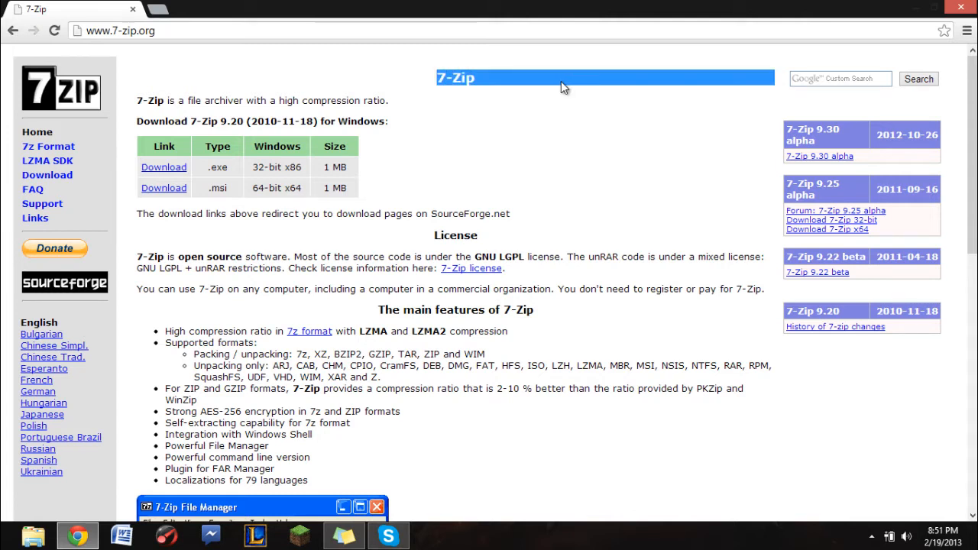
left_click(537, 86)
left_click_drag(501, 77, 564, 81)
left_click(567, 83)
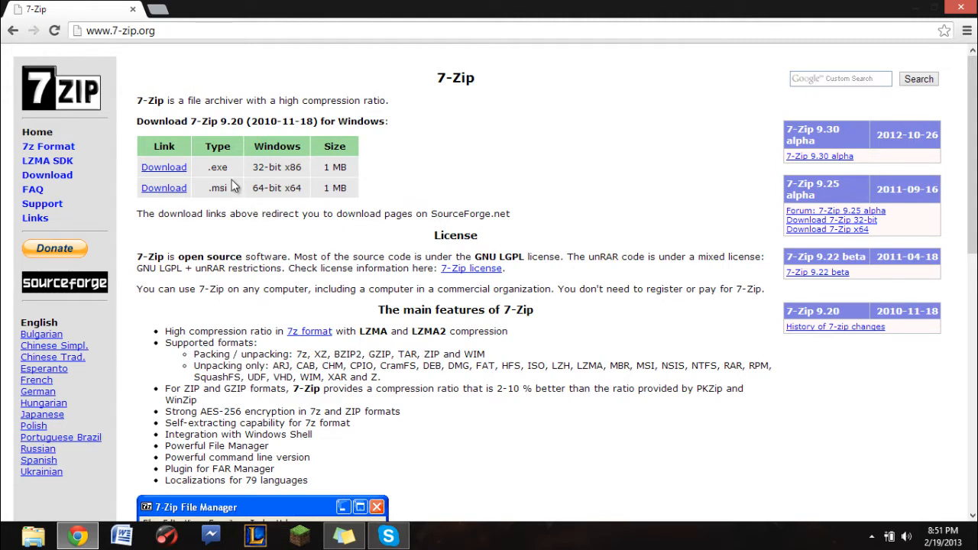
left_click_drag(306, 188, 252, 190)
left_click(563, 189)
left_click_drag(255, 169, 265, 171)
left_click(266, 170)
Step: Go to bukkit.org and open its Get CraftBukkit page
left_click(217, 29)
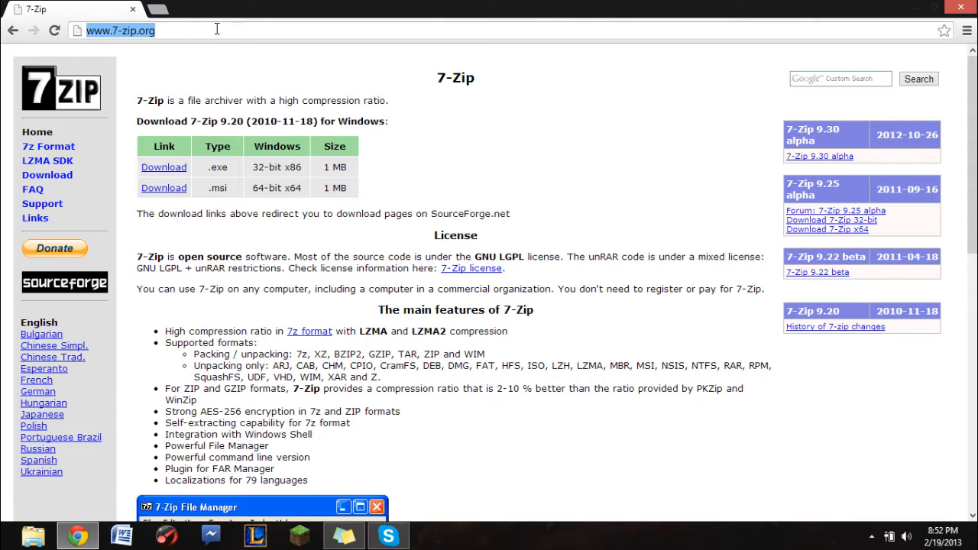
type("bukkit")
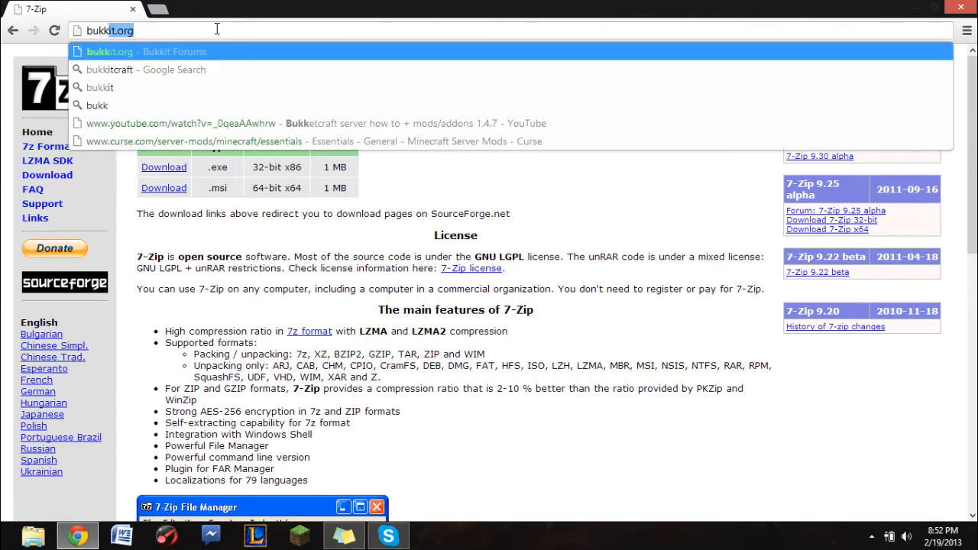
key("Return")
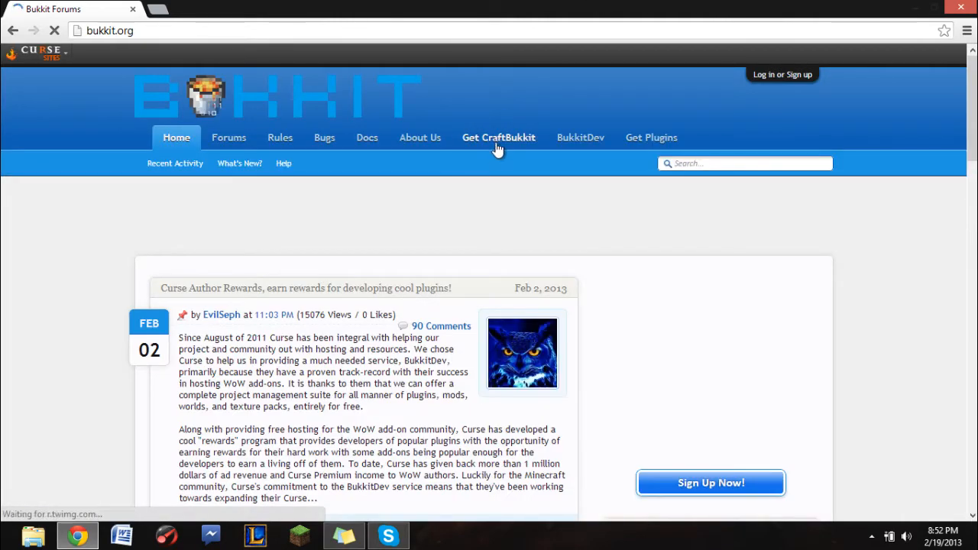
left_click(497, 144)
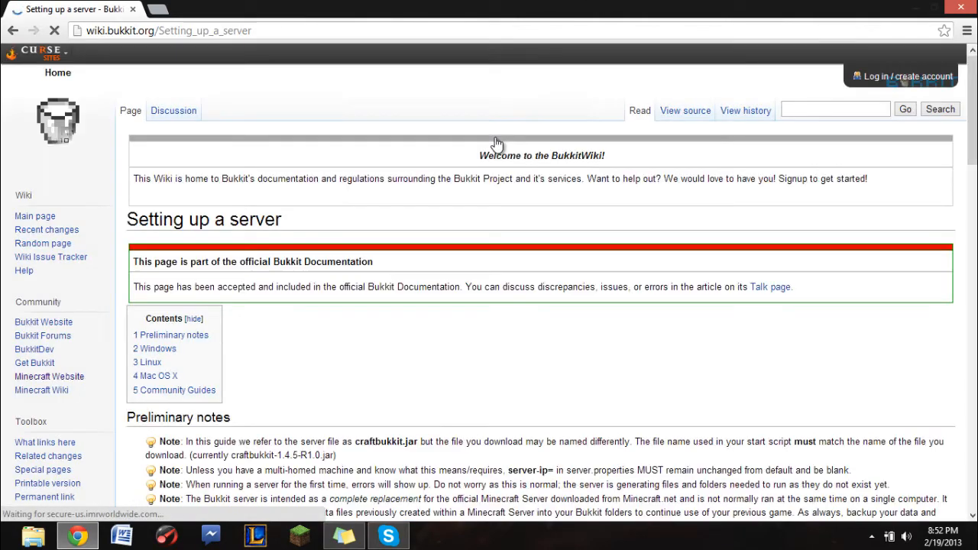
Step: Download the CraftBukkit recommended build from the Windows instructions and keep the craftbukkit-1.4.7-R1.0.jar file
scroll(292, 180, "down", 6)
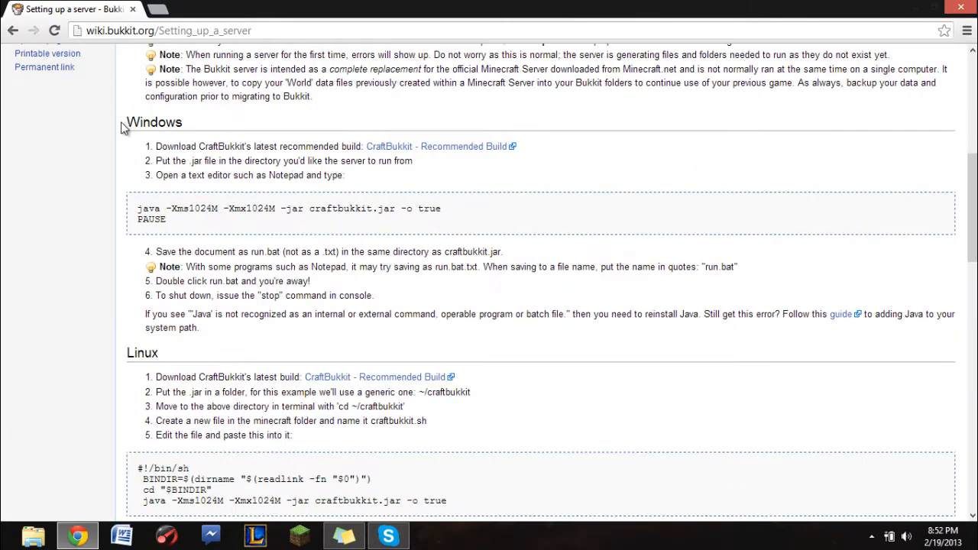
left_click_drag(123, 123, 456, 344)
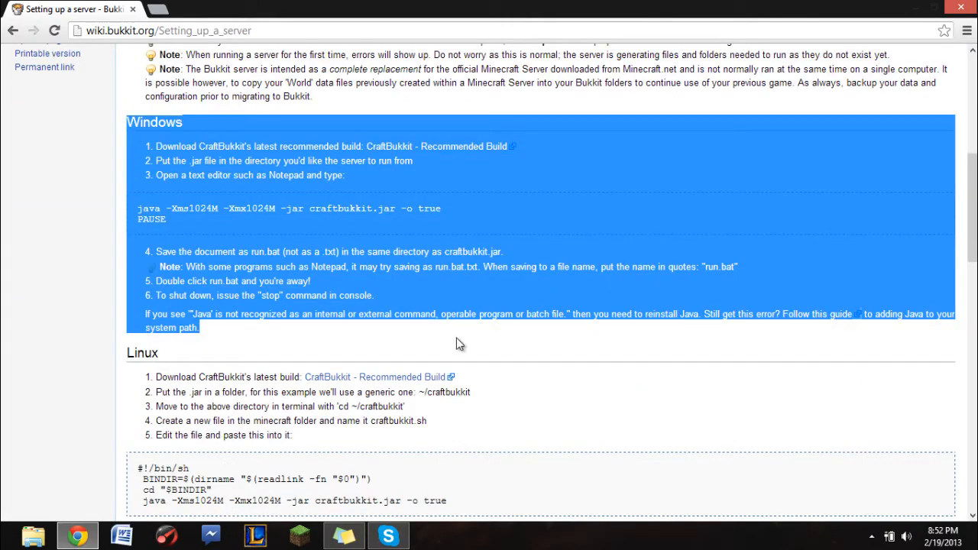
left_click(455, 337)
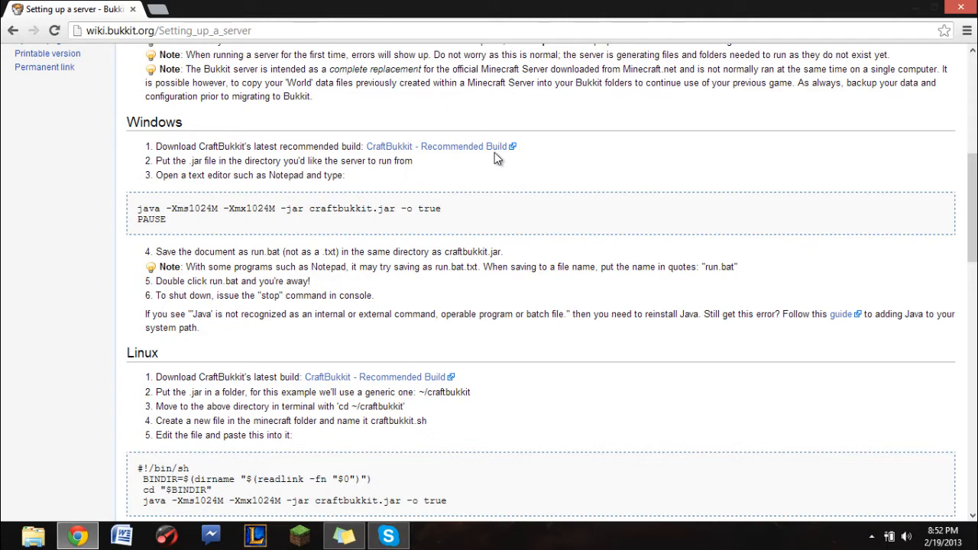
left_click(447, 153)
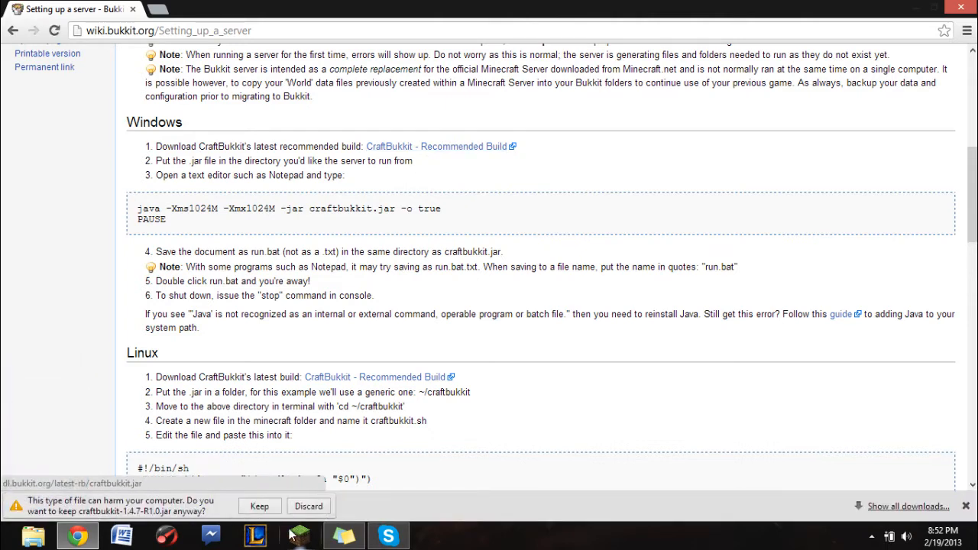
left_click(260, 507)
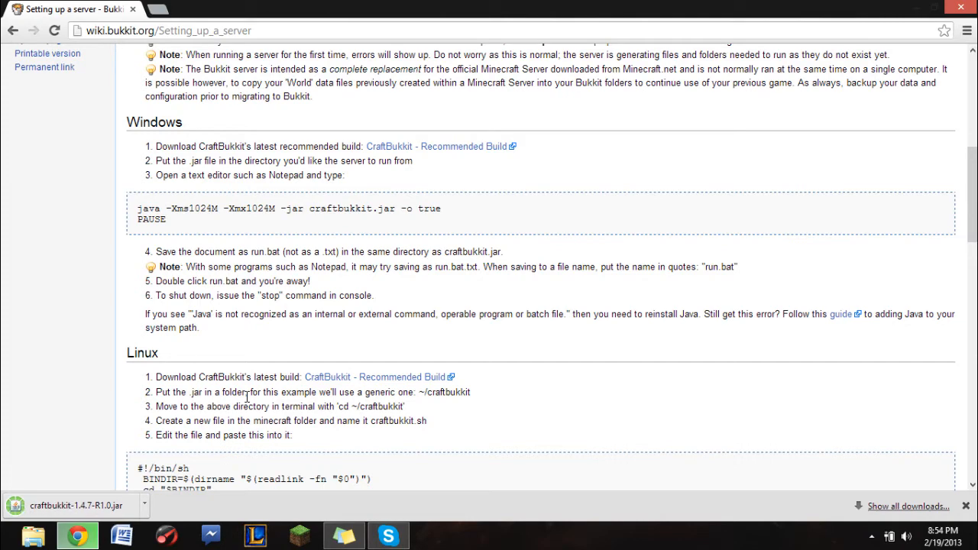
Step: Show the downloaded craftbukkit-1.4.7-R1.0 file in its folder and move it into the Bukket folder on the desktop
left_click(143, 506)
left_click(205, 461)
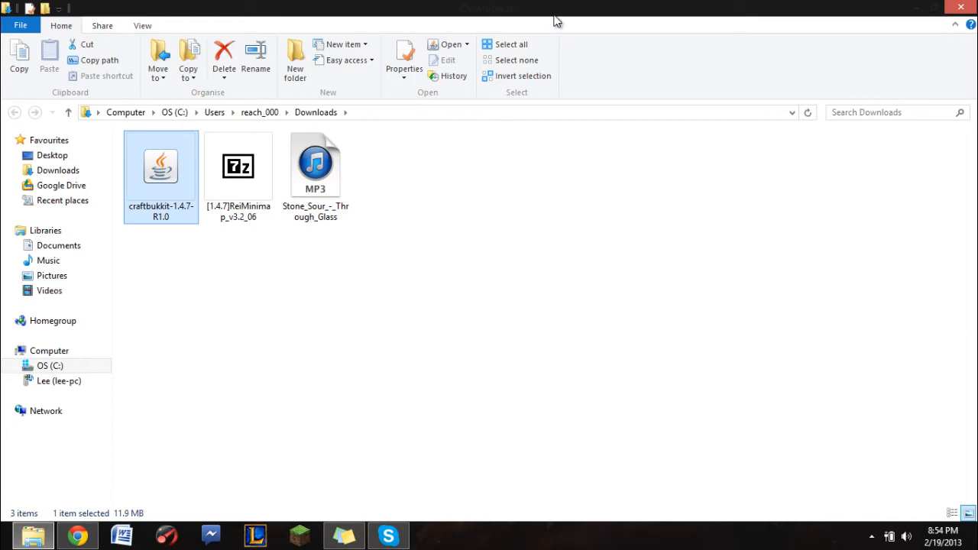
left_click_drag(553, 15, 977, 290)
left_click(452, 7)
left_click(969, 10)
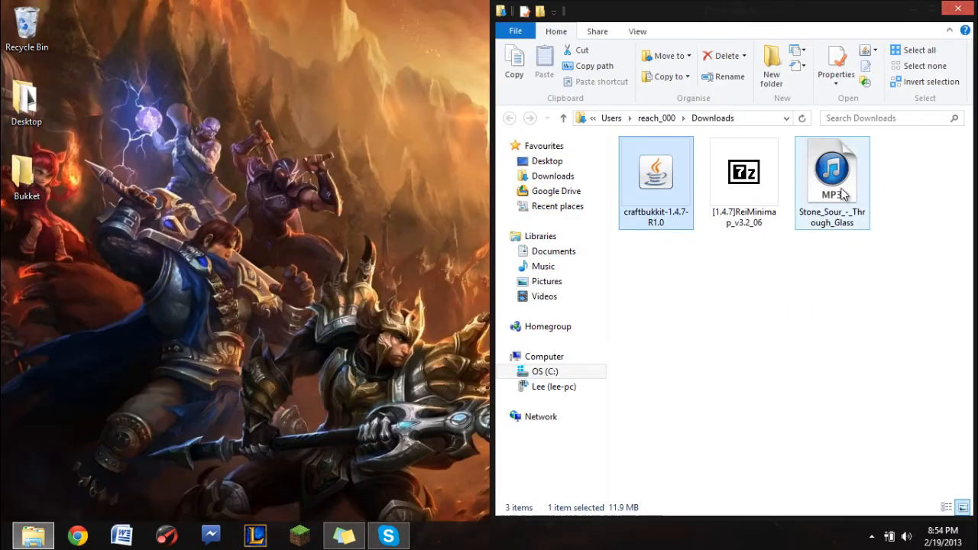
left_click_drag(673, 174, 29, 174)
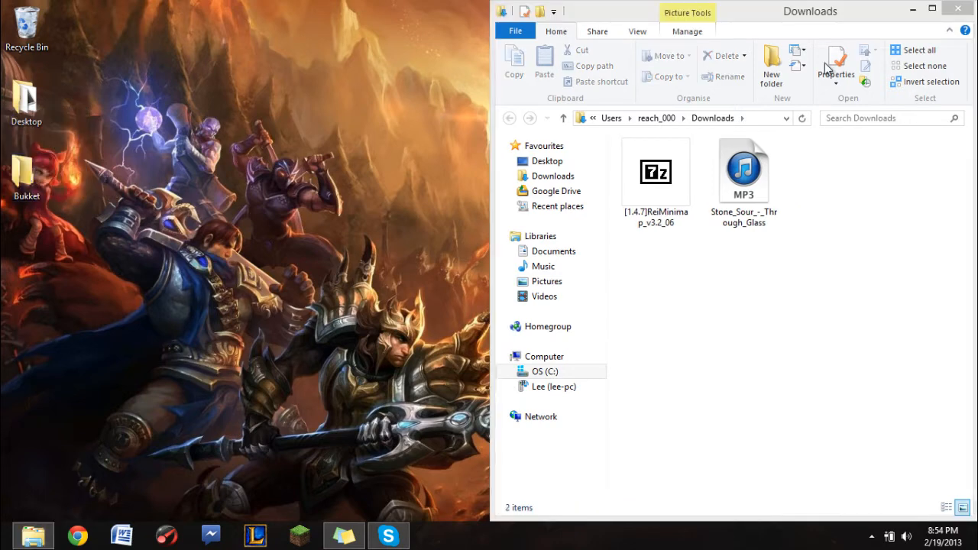
left_click(959, 8)
Step: Open the Bukket folder and rename the craftbukkit-1.4.7-R1.0 file as craftbukkit
double_click(19, 173)
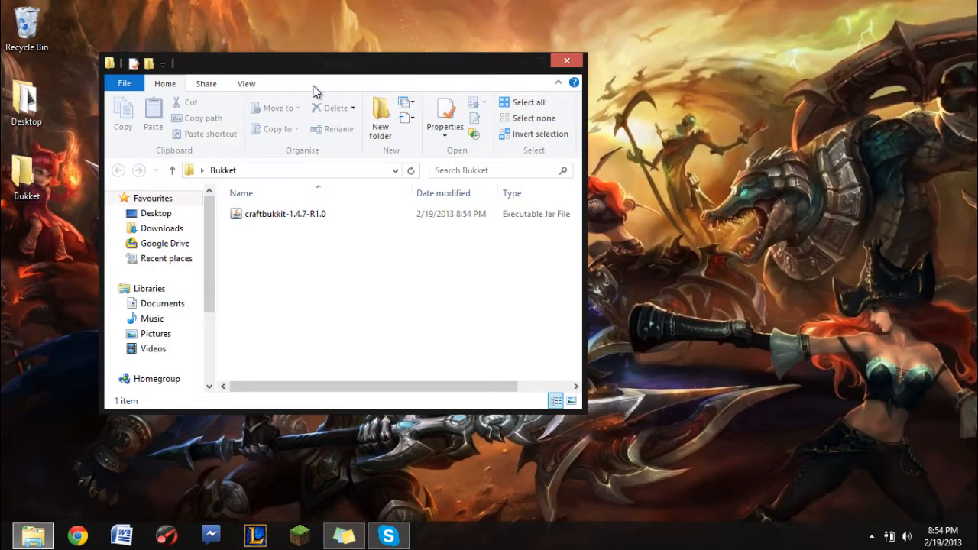
left_click(300, 215)
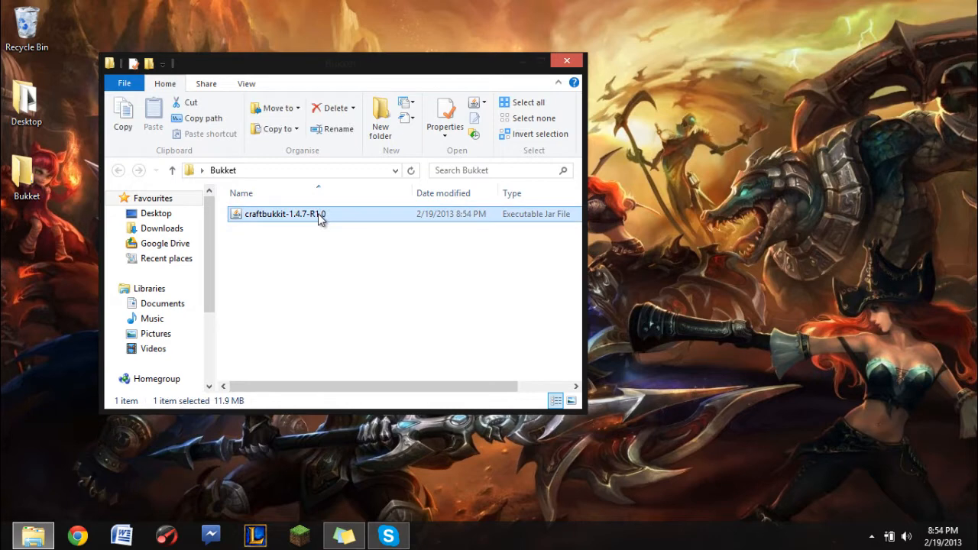
left_click(318, 213)
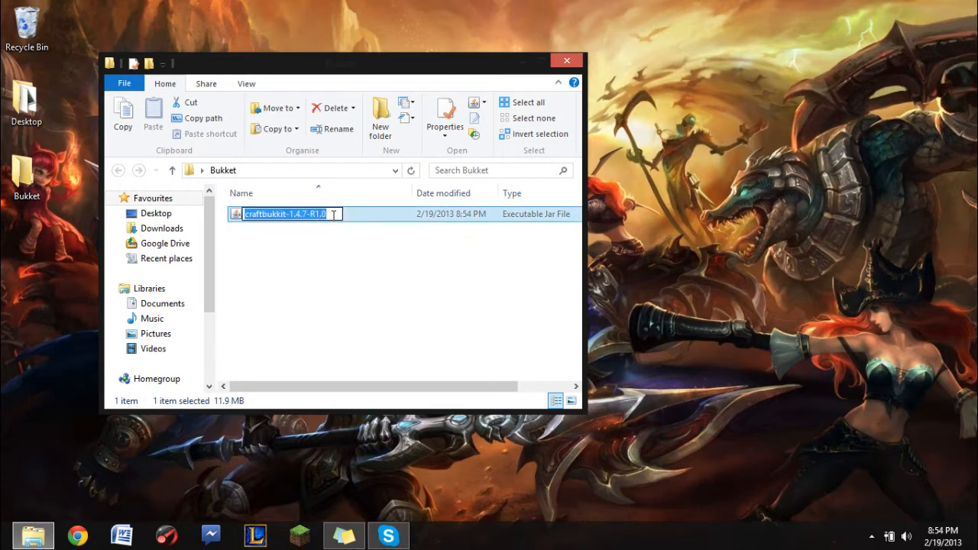
left_click_drag(329, 214, 291, 219)
key("BackSpace")
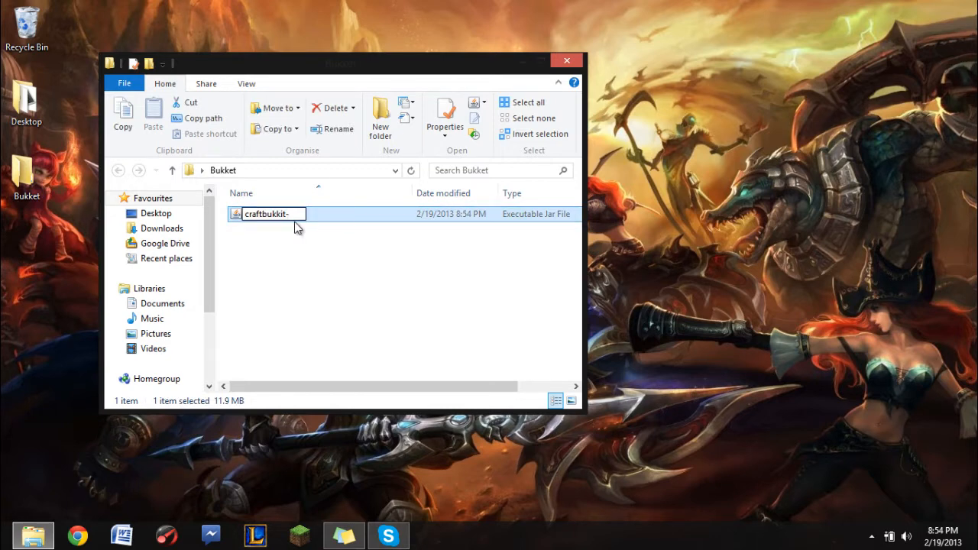
key("Return")
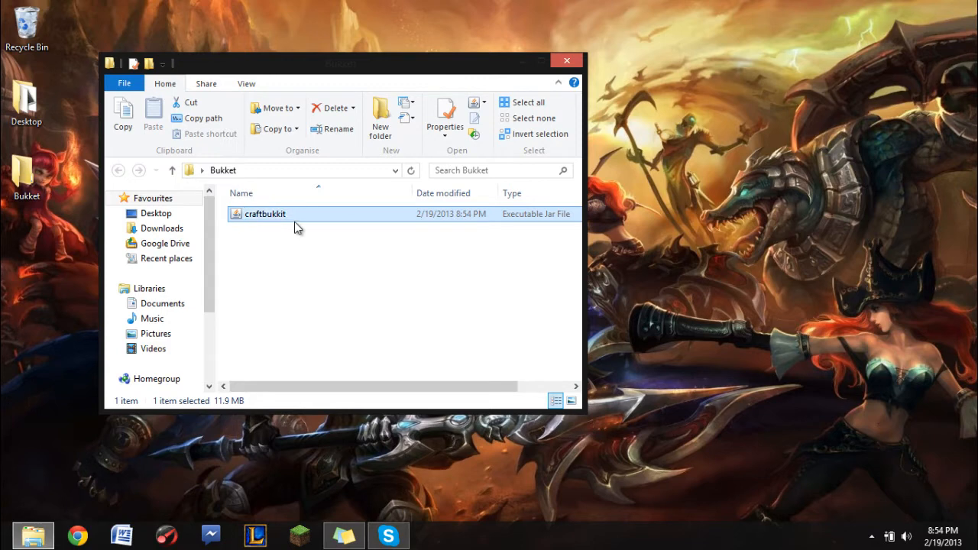
Step: Dock the Bukket window to half the screen and run craftbukkit to generate the server files
left_click_drag(371, 60, 1, 76)
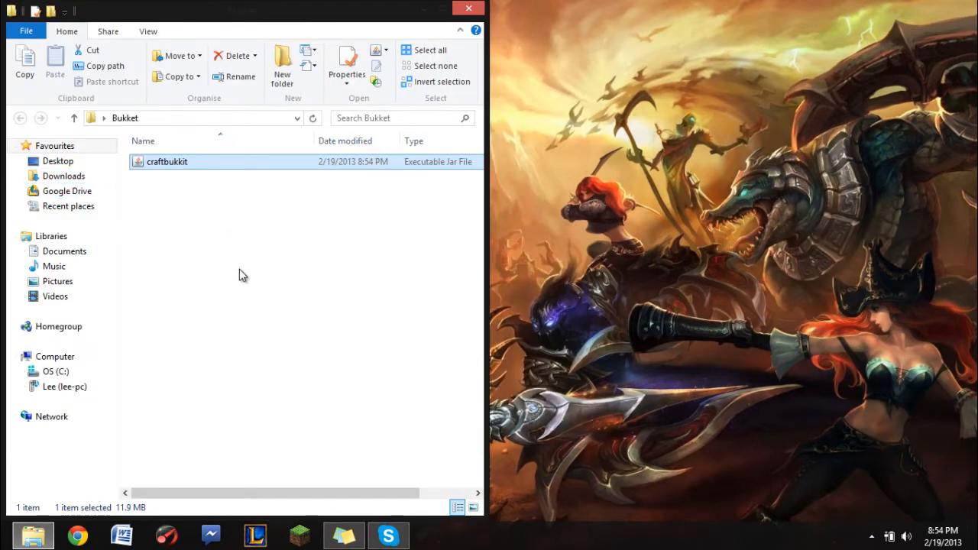
double_click(189, 166)
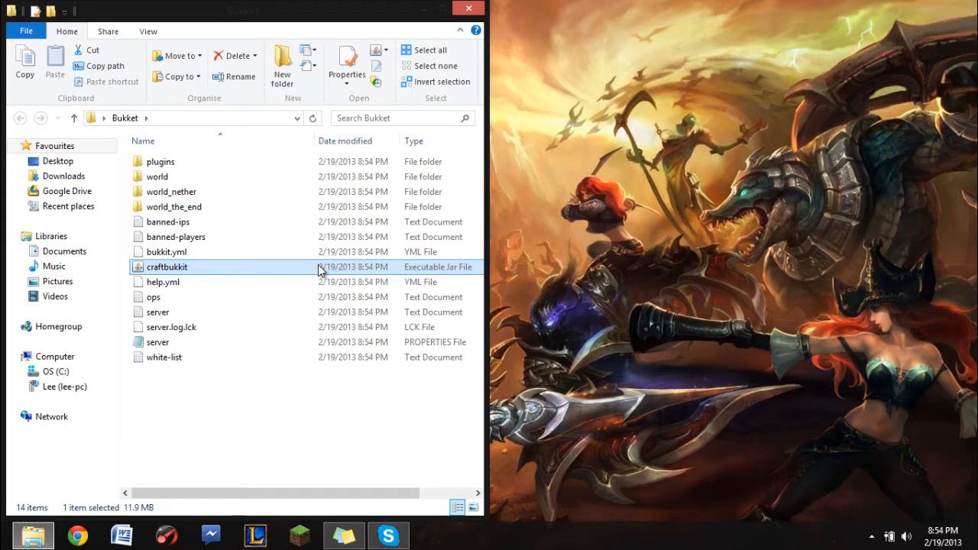
double_click(319, 269)
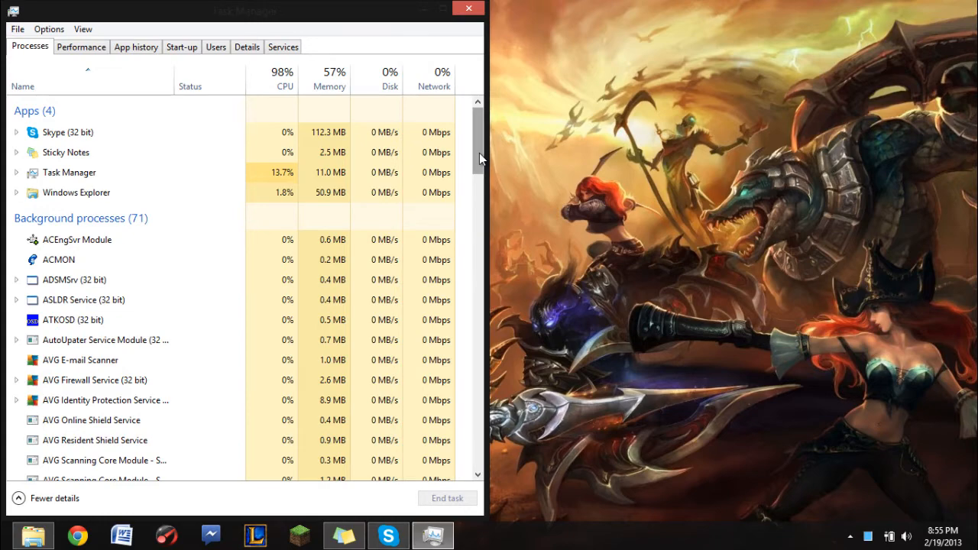
Step: End the Java(TM) Platform SE binary process in Task Manager and close Task Manager
left_click_drag(480, 152, 482, 282)
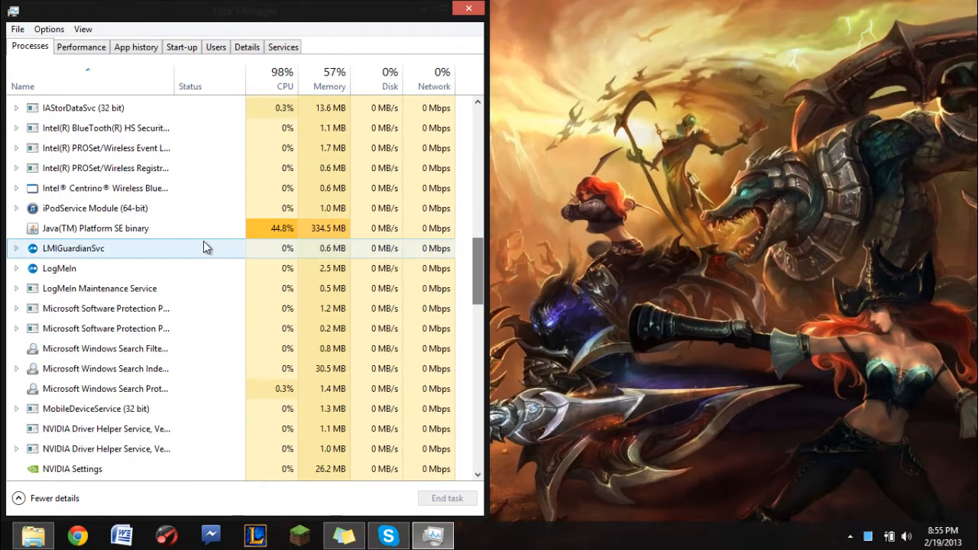
left_click(256, 234)
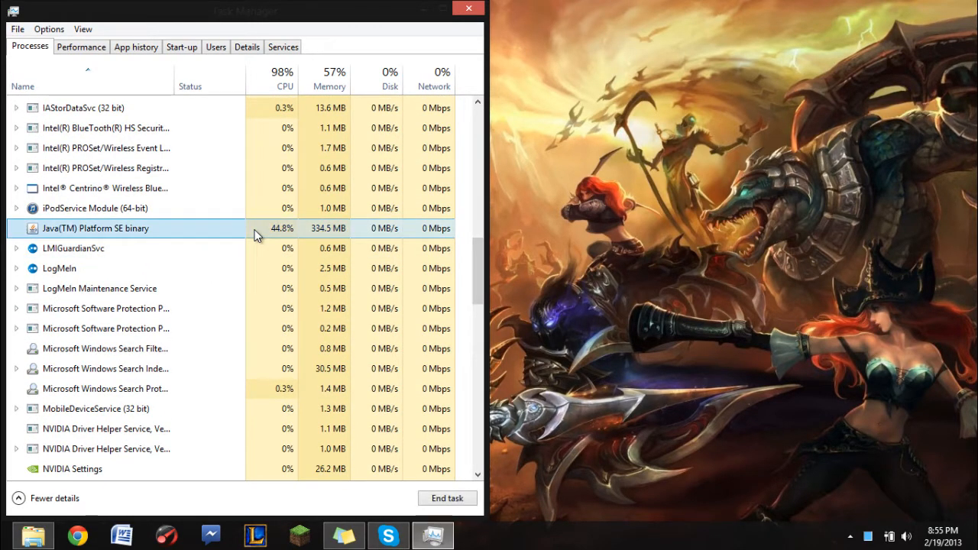
right_click(256, 234)
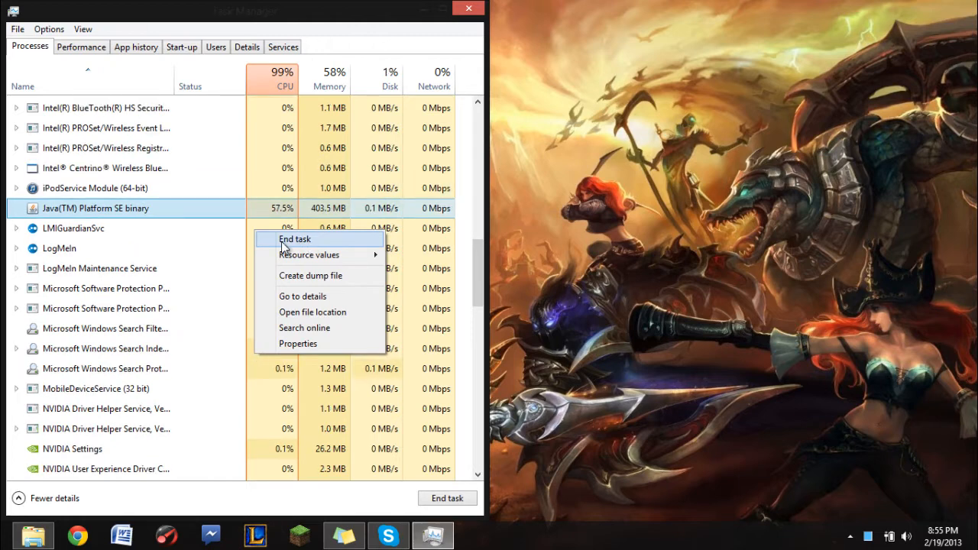
left_click(309, 240)
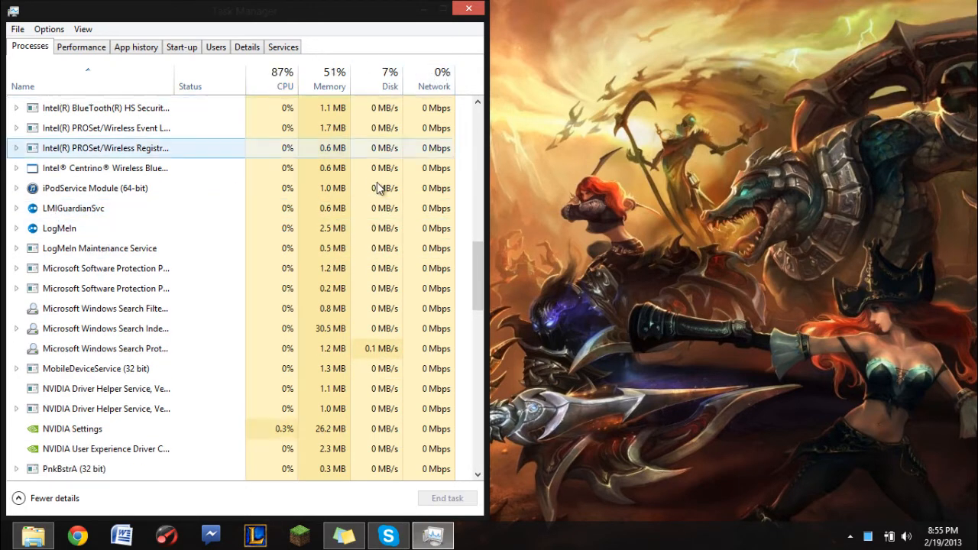
left_click(469, 9)
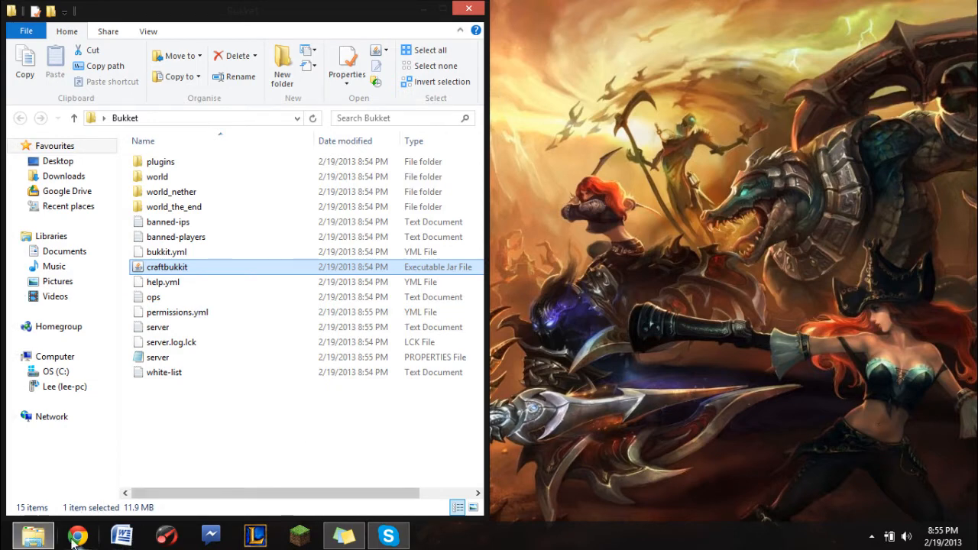
Step: Switch to Chrome, search for "minecraft server mods" and open the Minecraft Server Mods page on Curse
left_click(33, 535)
left_click(33, 535)
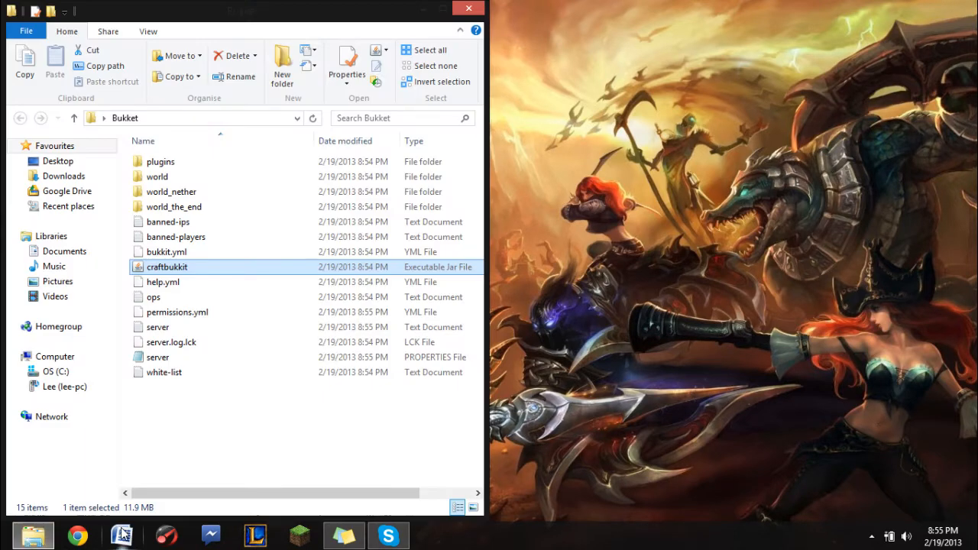
left_click(33, 535)
left_click(69, 538)
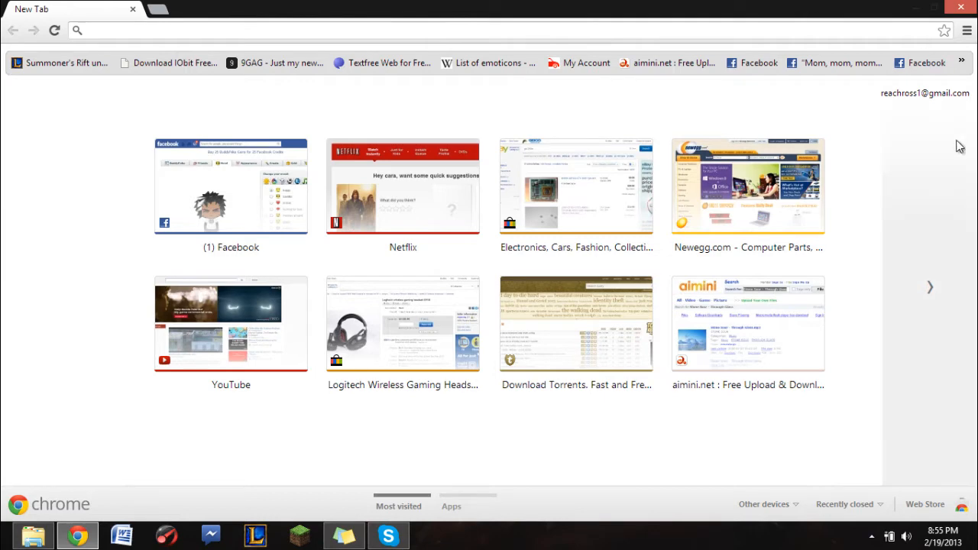
left_click(953, 220)
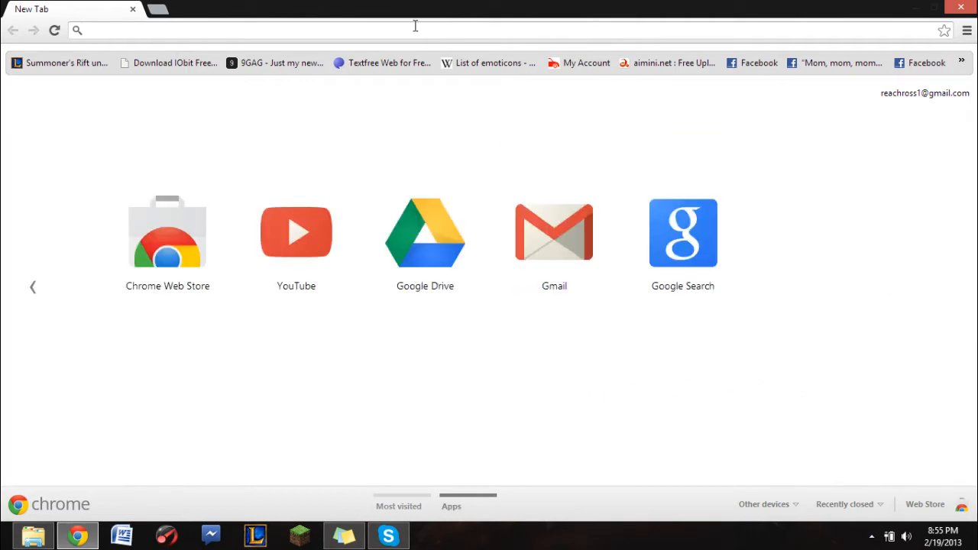
type("minecraft")
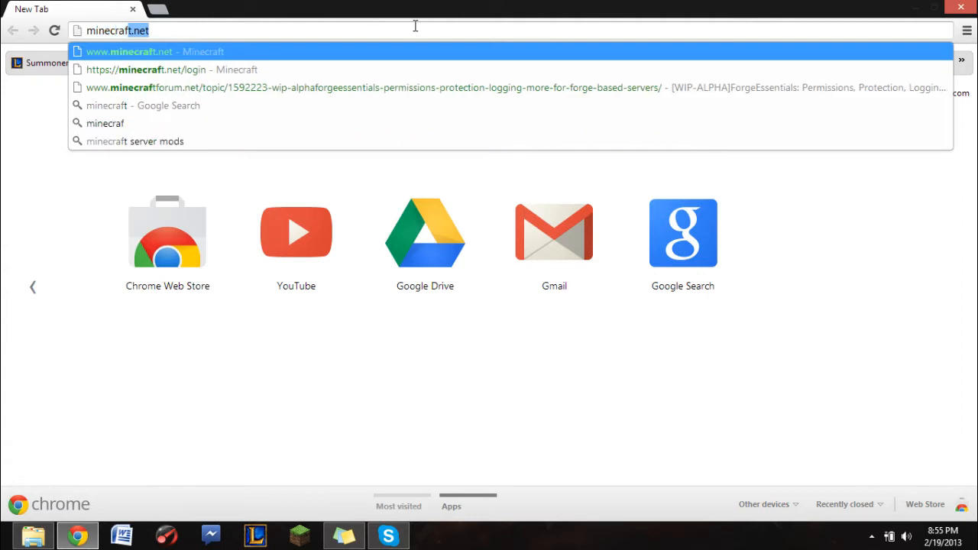
type(" server mods")
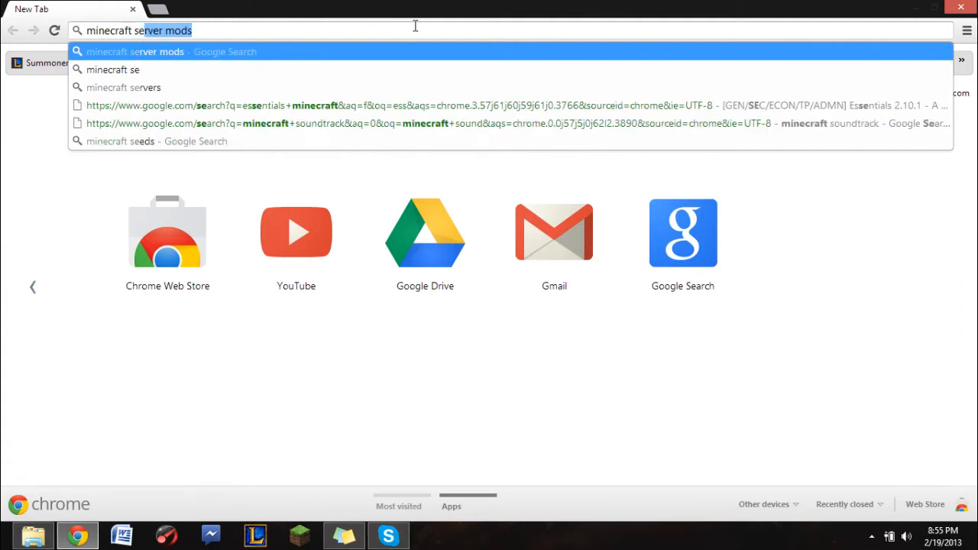
key("Return")
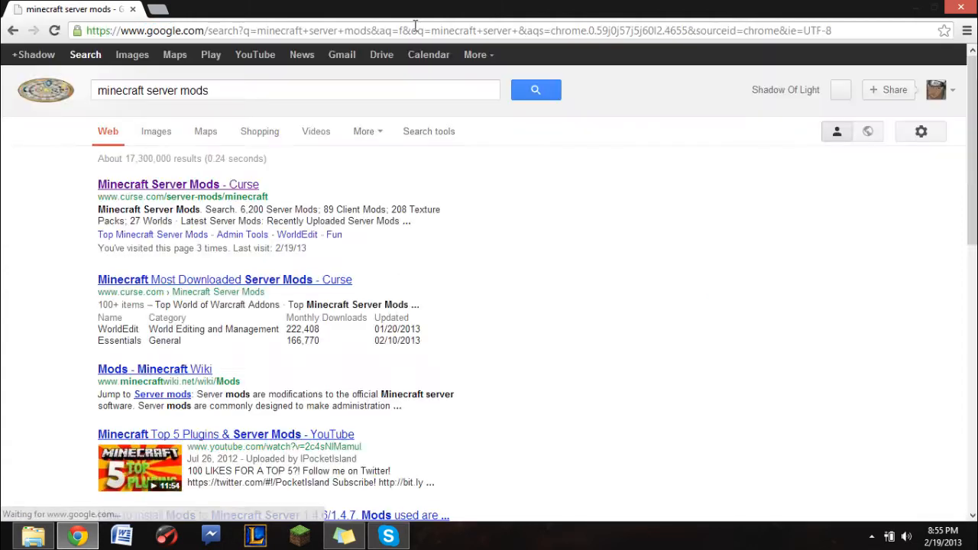
left_click(205, 189)
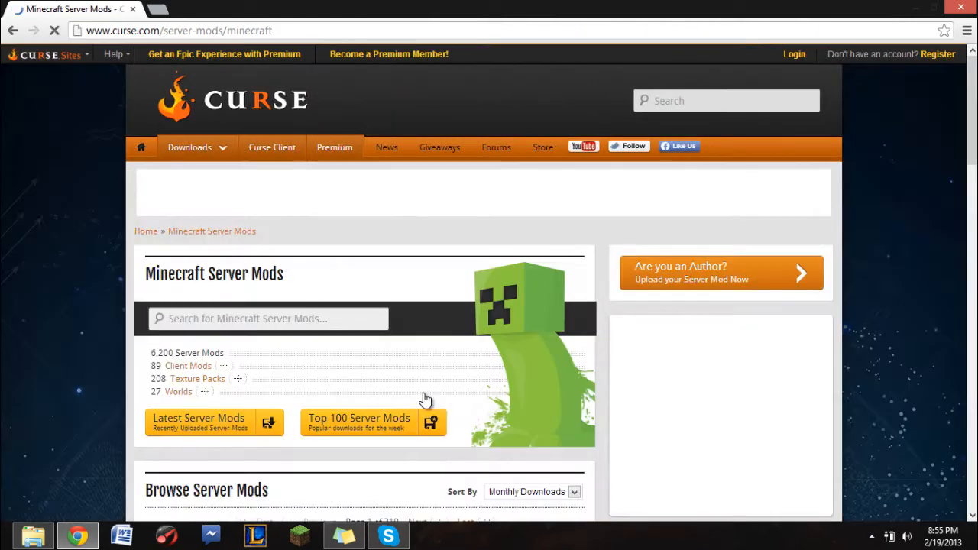
Step: Open the Essentials mod from the Browse Server Mods list and download it
scroll(61, 347, "down", 3)
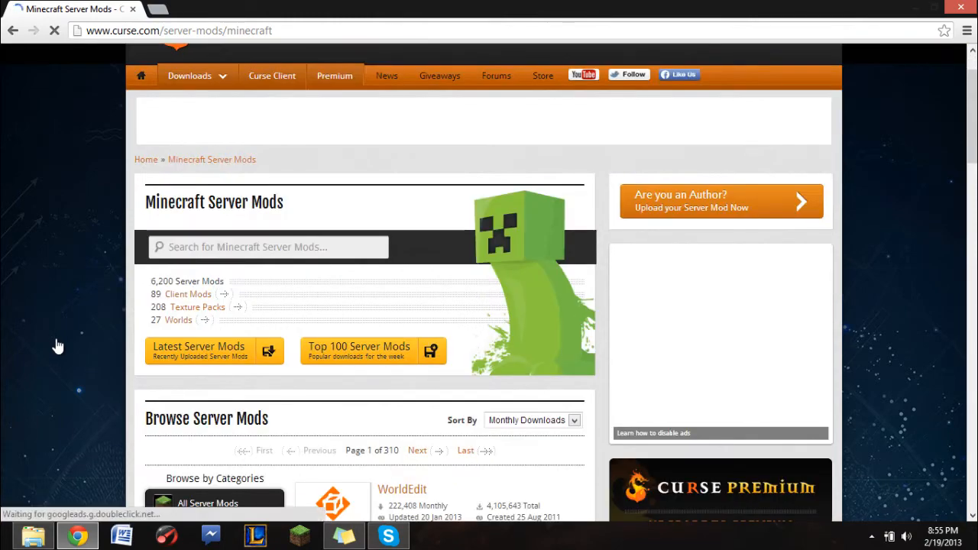
scroll(58, 347, "down", 2)
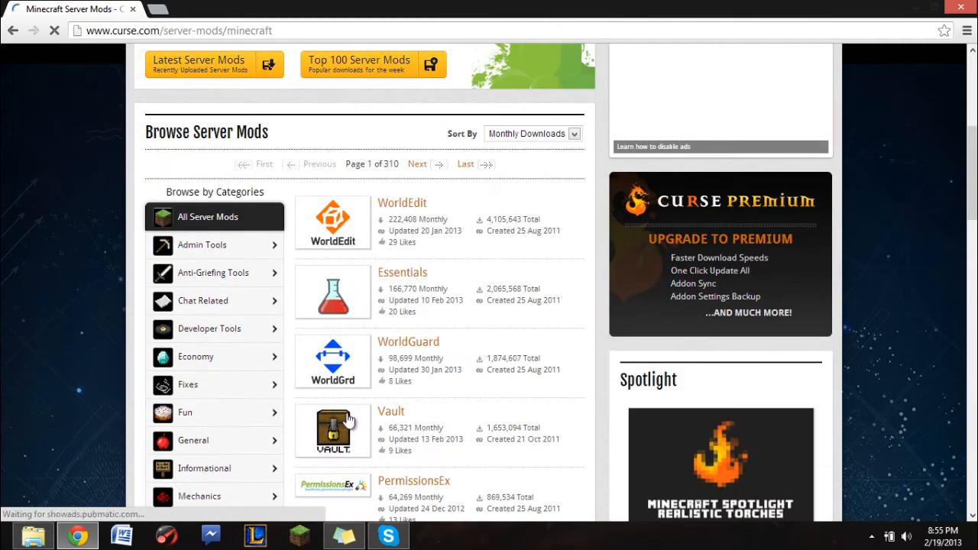
scroll(504, 269, "down", 5)
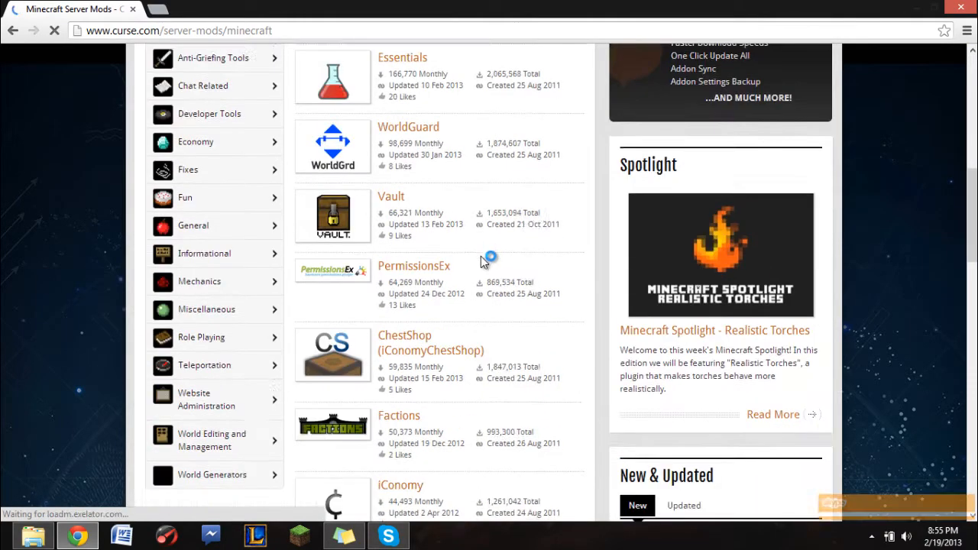
scroll(480, 265, "up", 2)
scroll(480, 265, "up", 1)
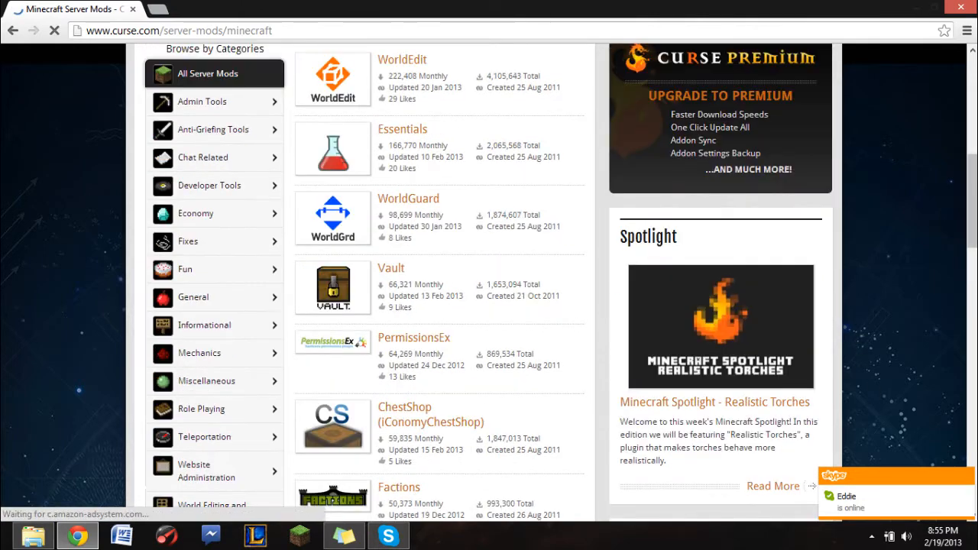
scroll(545, 280, "up", 1)
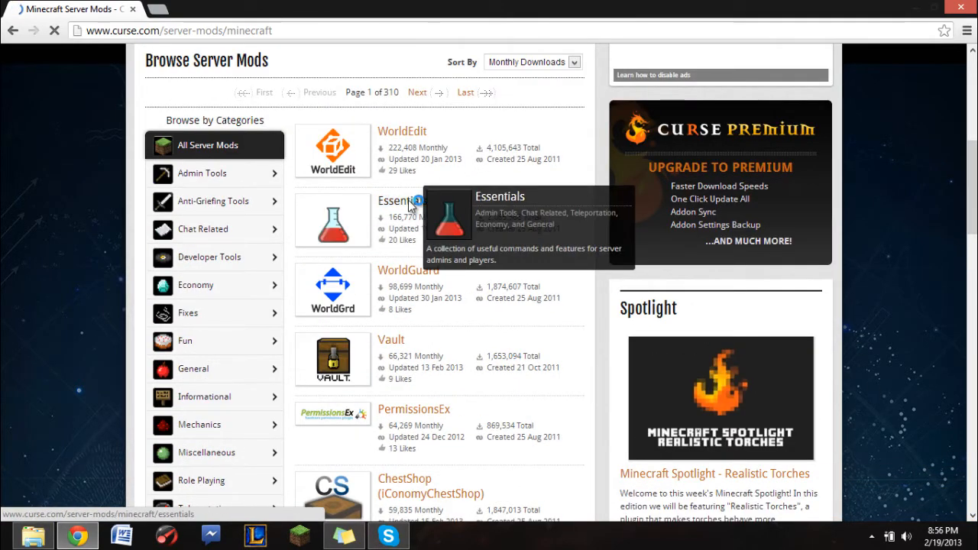
left_click(405, 201)
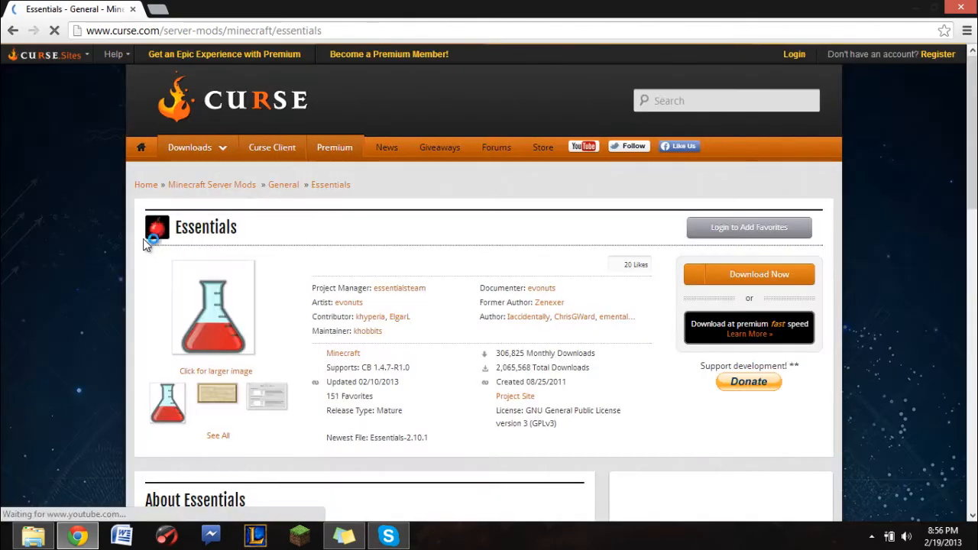
scroll(5, 258, "down", 1)
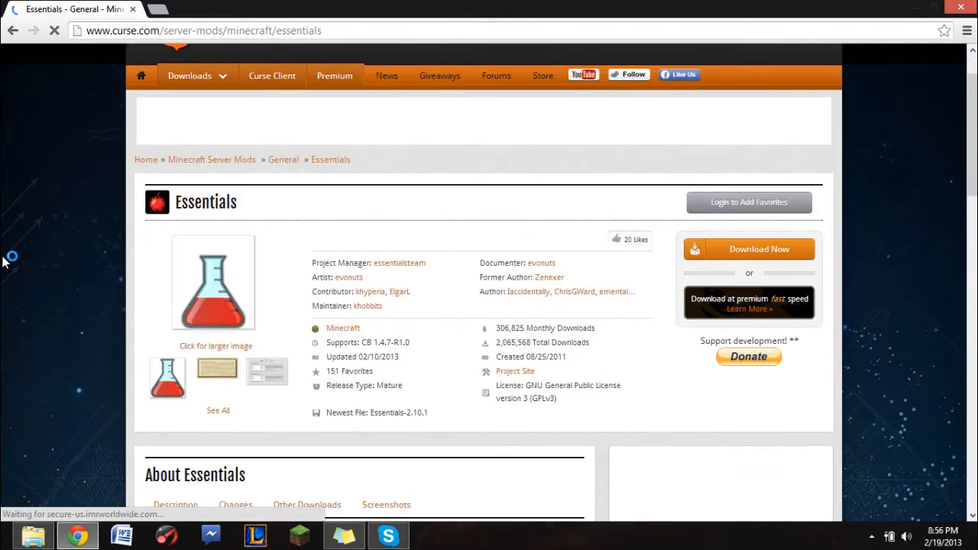
left_click(767, 251)
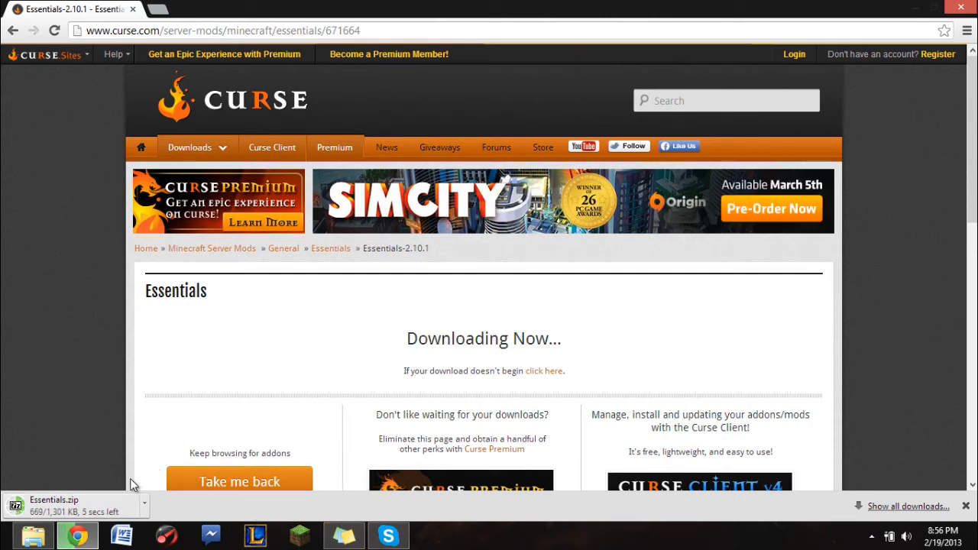
Step: Open the downloaded Essentials.zip in 7-Zip and arrange it side by side with the desktop's Bukket folder
left_click(122, 507)
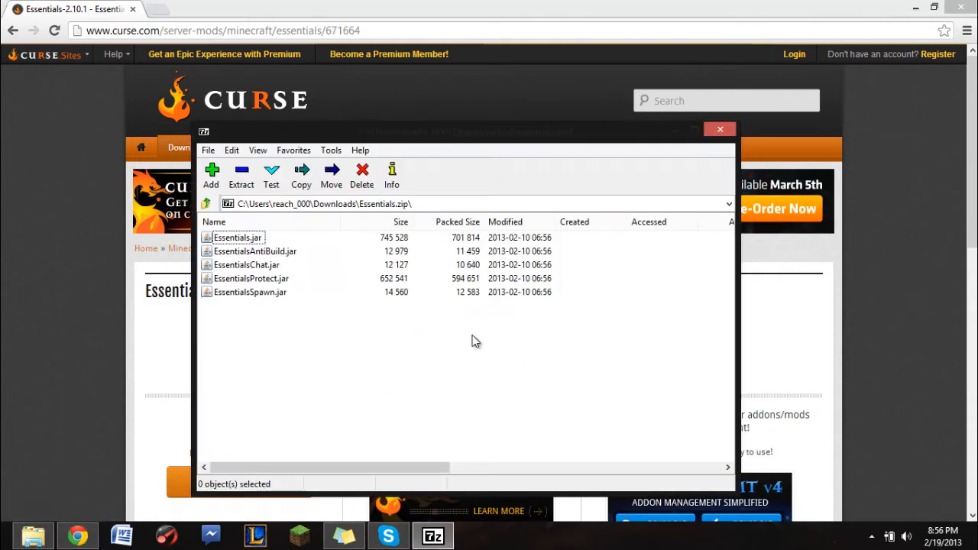
left_click(916, 7)
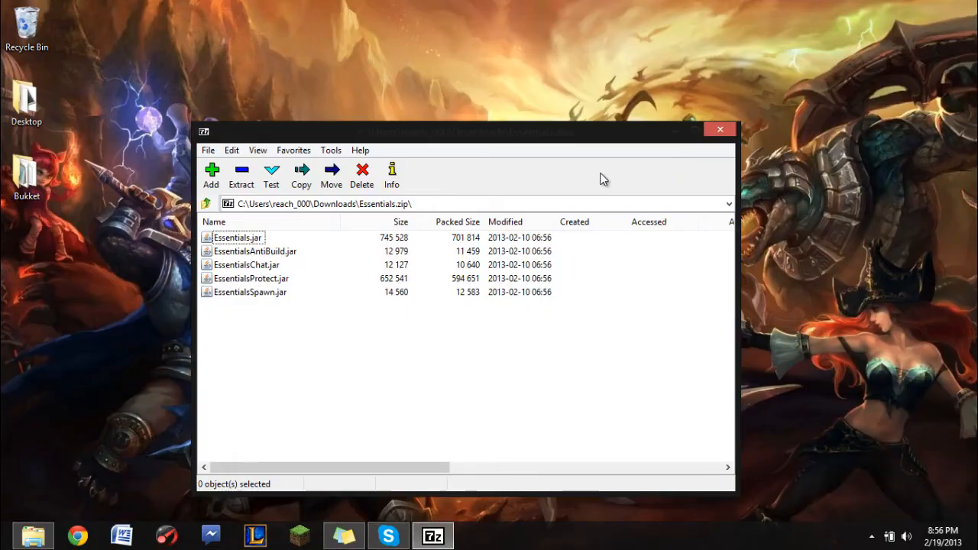
left_click_drag(522, 133, 768, 280)
key("super+Right")
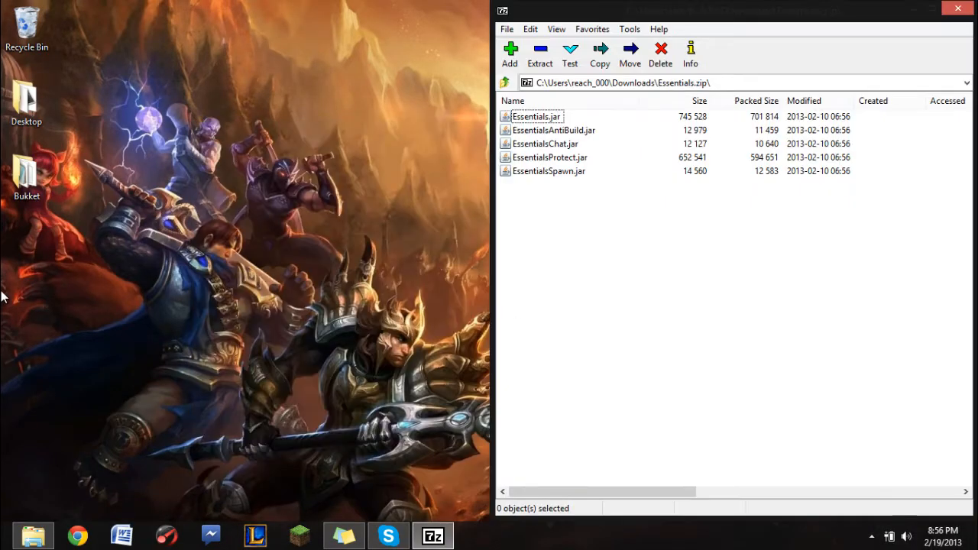
double_click(26, 176)
key("super+Left")
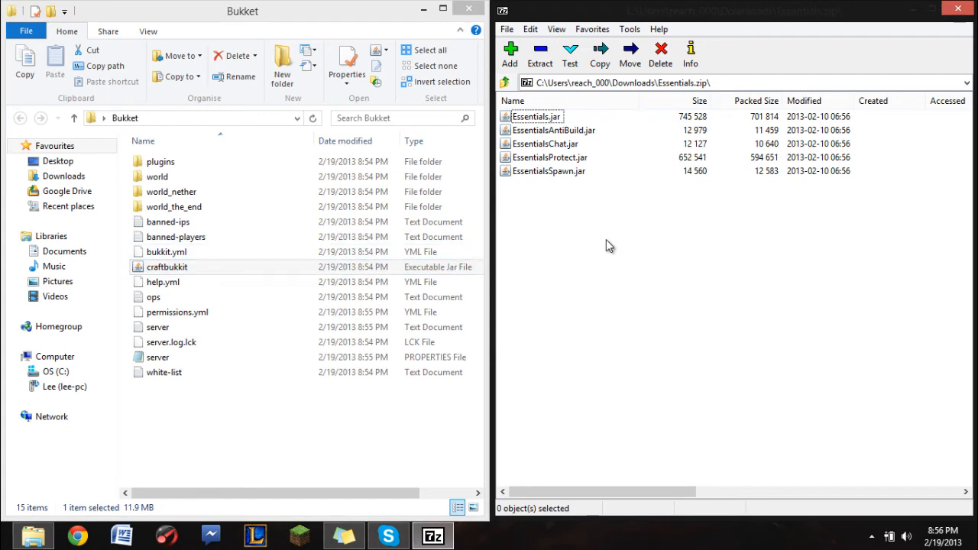
Step: Copy all five Essentials jar files from the archive into the plugins folder, check them there and return to the Bukket folder
left_click_drag(589, 230, 587, 218)
left_click_drag(629, 237, 211, 164)
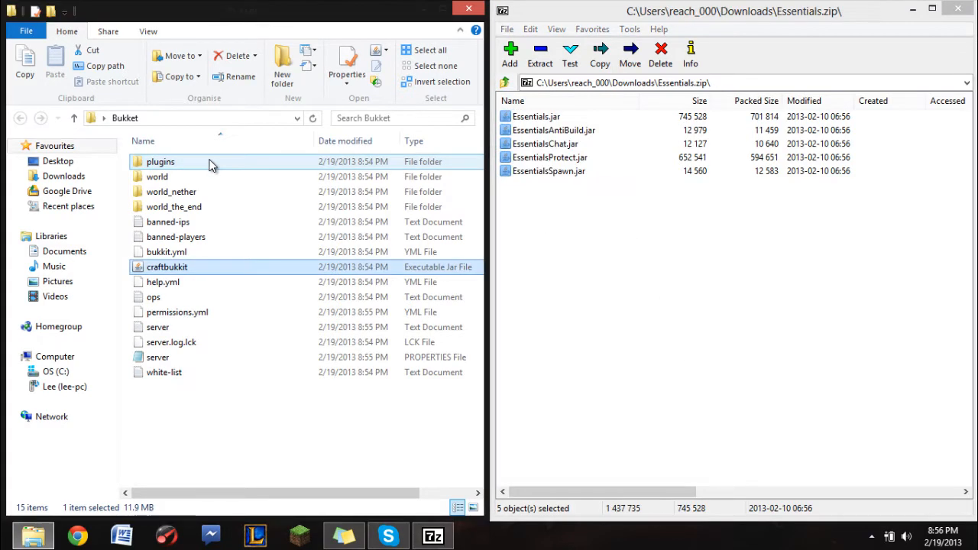
double_click(211, 165)
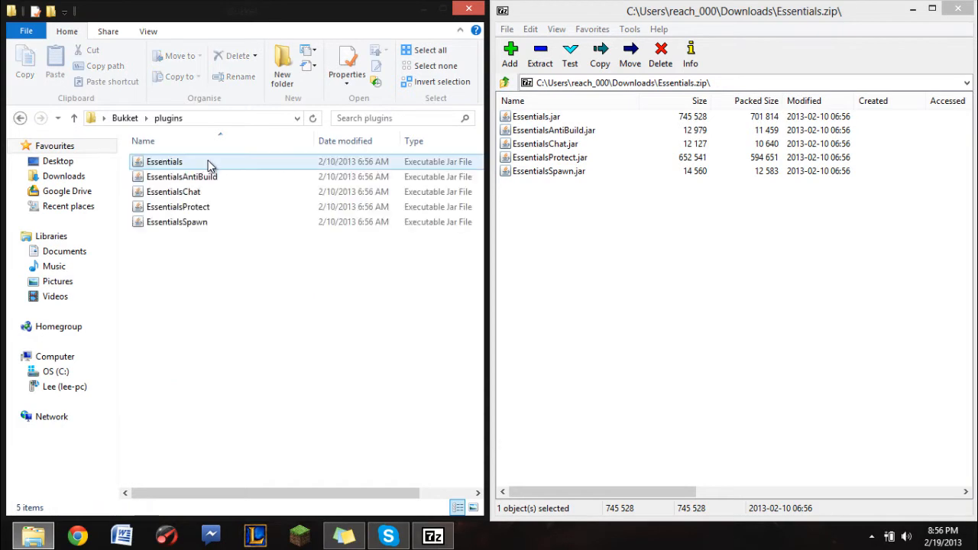
key("BackSpace")
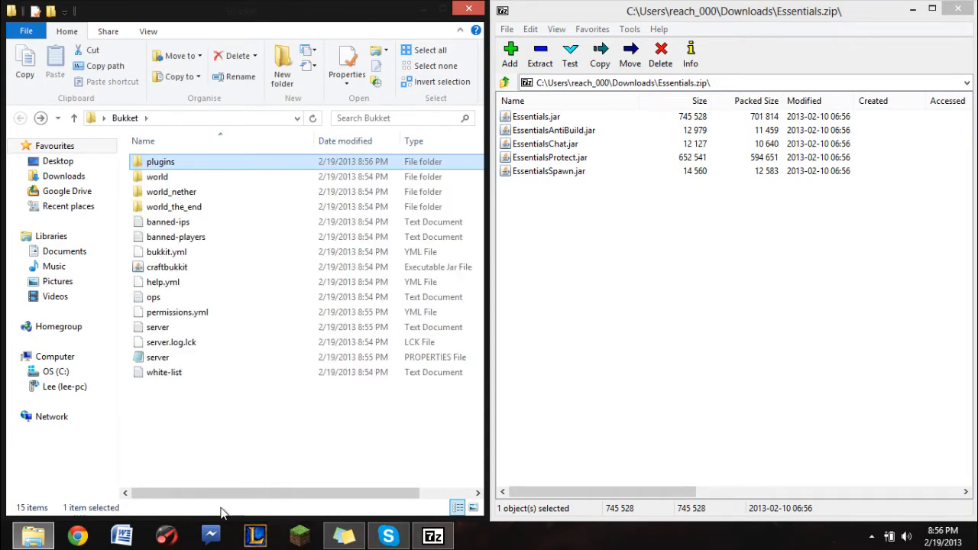
Step: Dock a new Chrome window beside the Bukket folder and open the Windows server setup instructions through Get CraftBukkit on bukkit.org
left_click(77, 536)
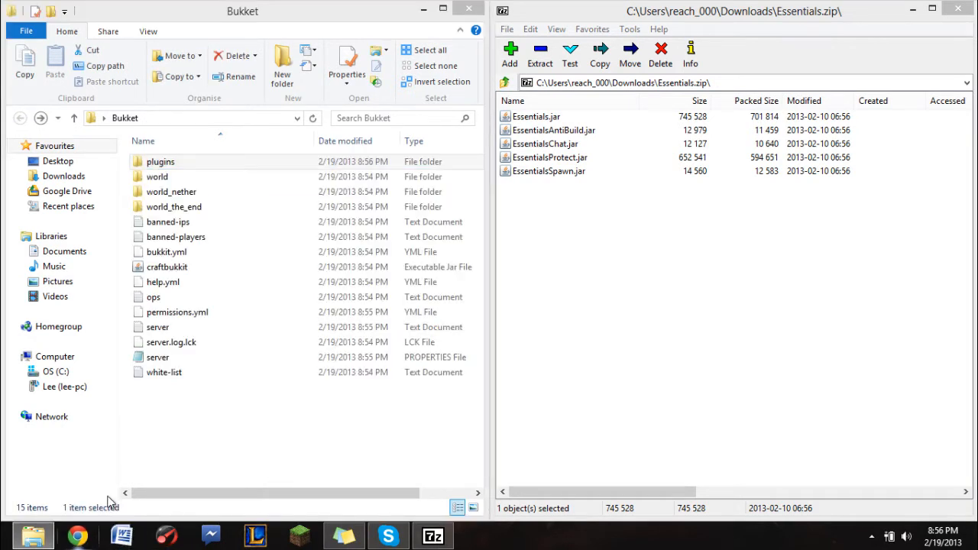
left_click_drag(403, 23, 973, 68)
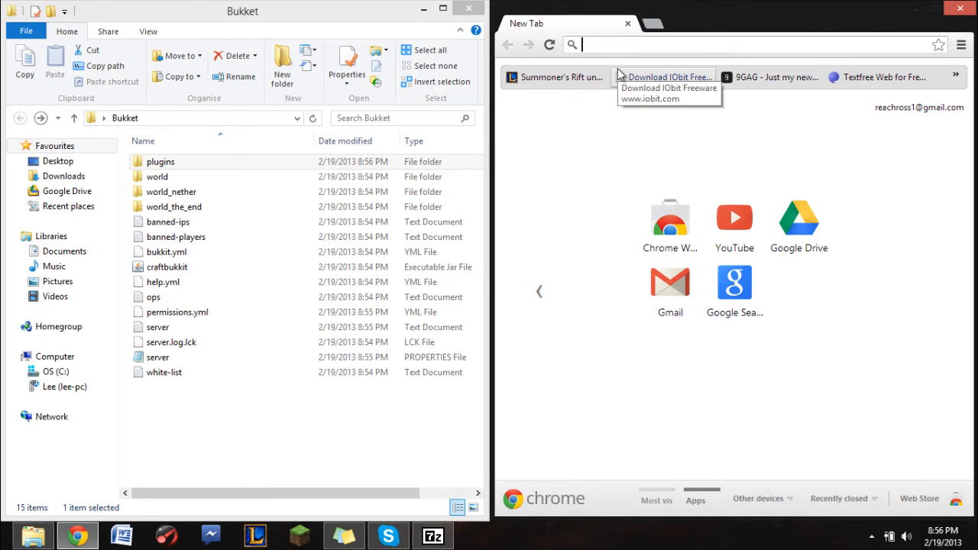
type("bukk")
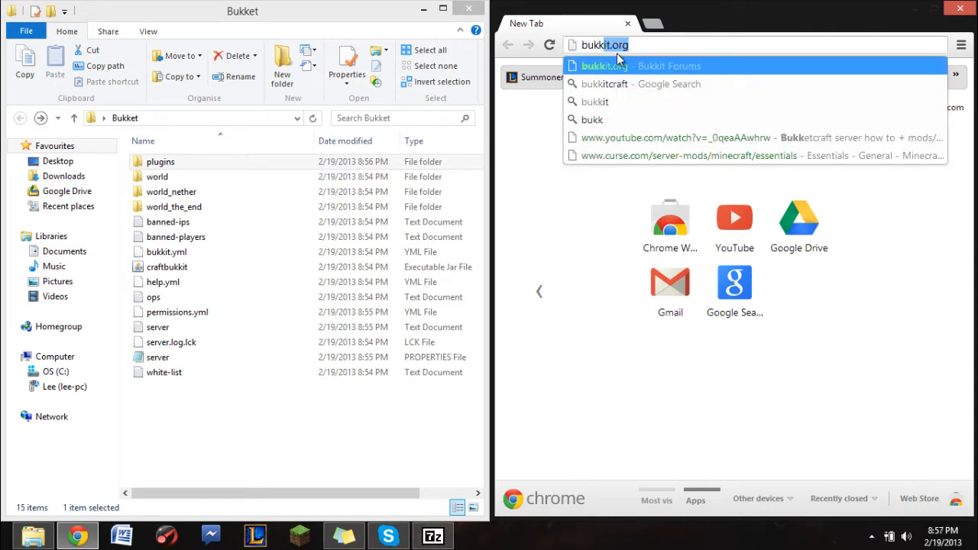
type("it.org")
key("Return")
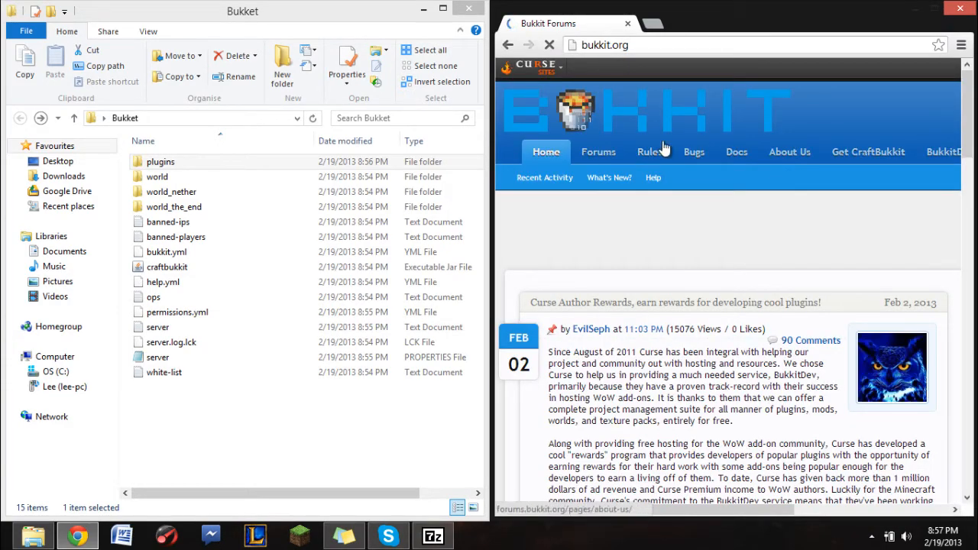
left_click(883, 153)
scroll(839, 168, "down", 8)
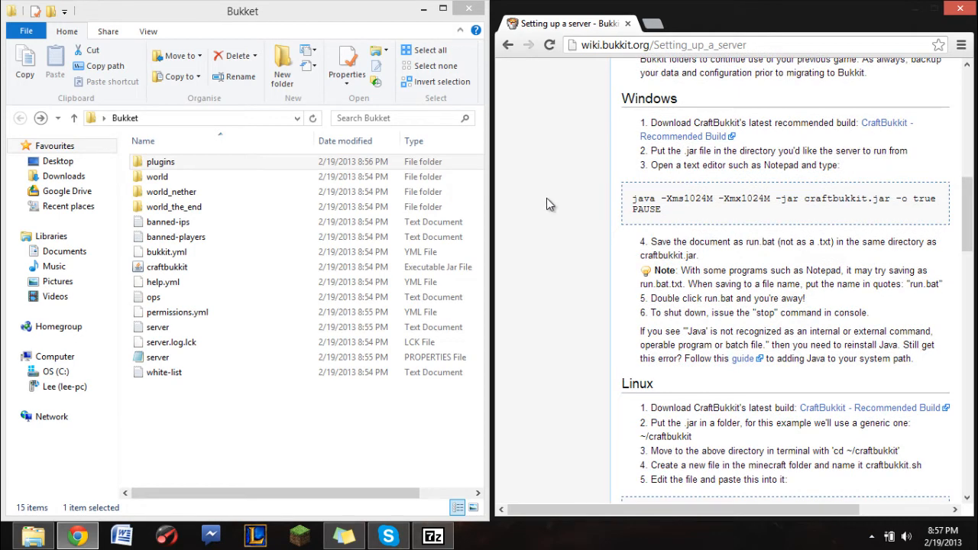
Step: Search the installed apps for "note", open Notepad and dock it to half the screen beside the wiki page
mouse_move(977, 3)
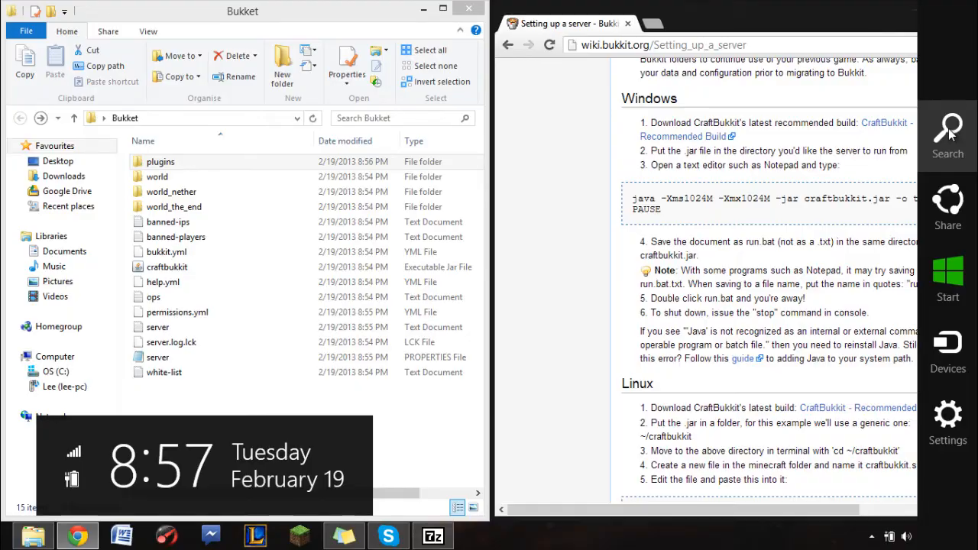
left_click(951, 135)
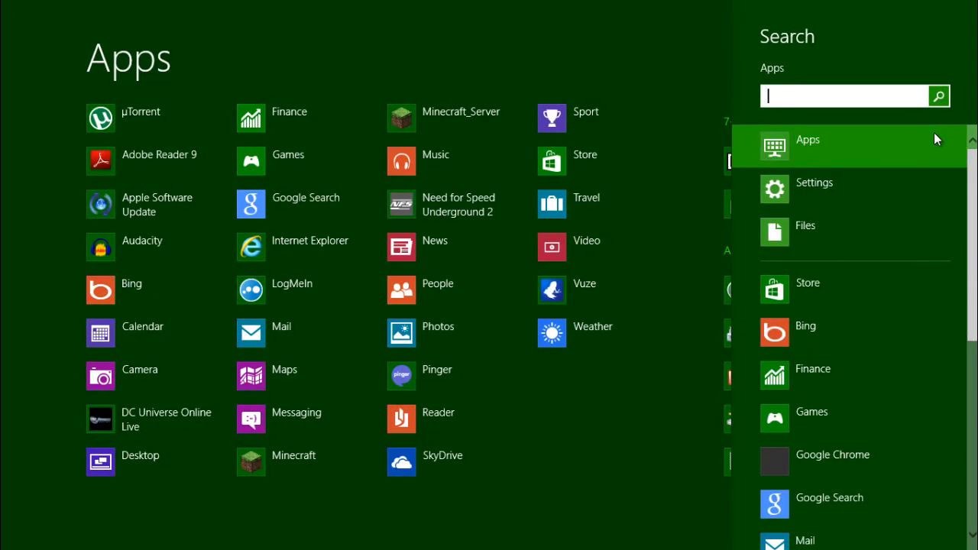
type("note")
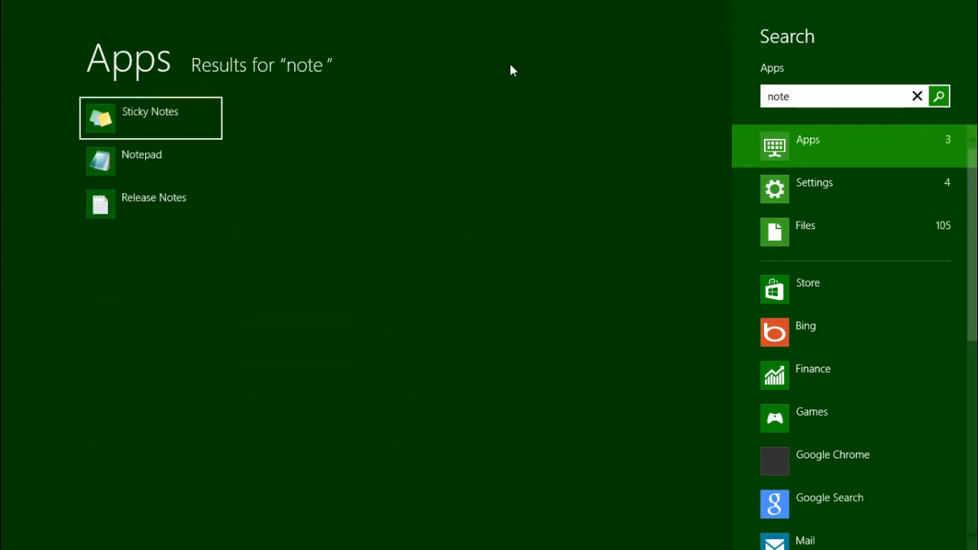
left_click(138, 159)
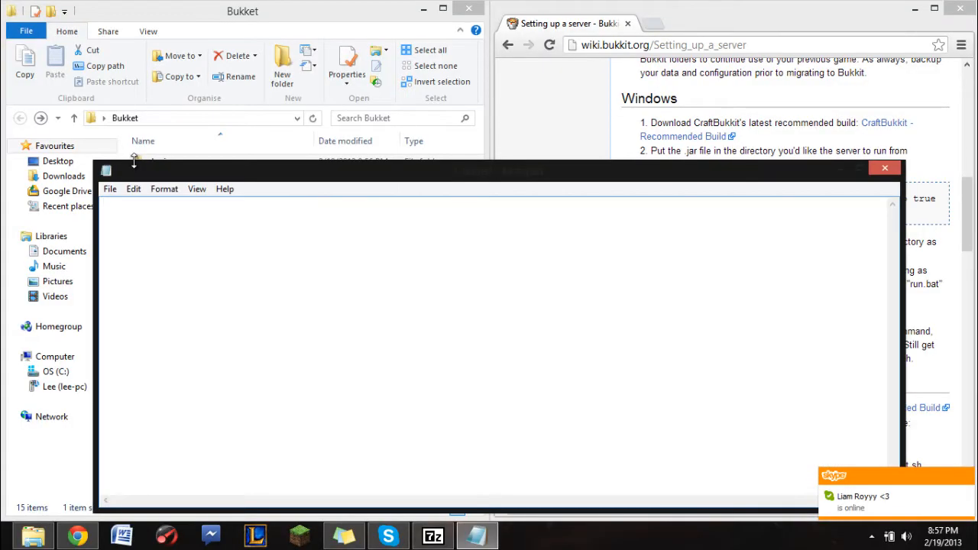
left_click(967, 479)
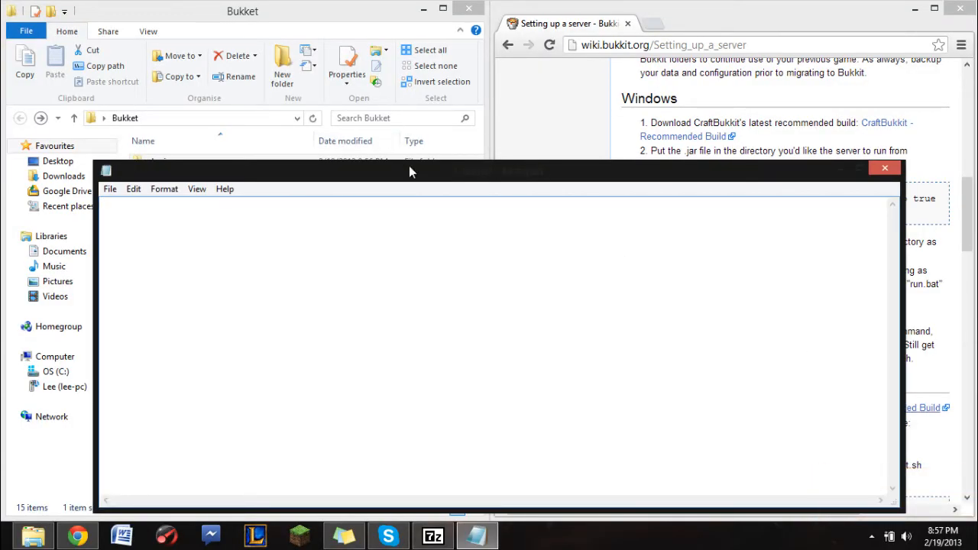
left_click_drag(409, 166, 0, 168)
Step: Copy the two-line "java -Xms1024M -Xmx1024M -jar craftbukkit.jar -o true" and "PAUSE" code from the wiki's Windows section into Notepad
left_click_drag(724, 219, 619, 195)
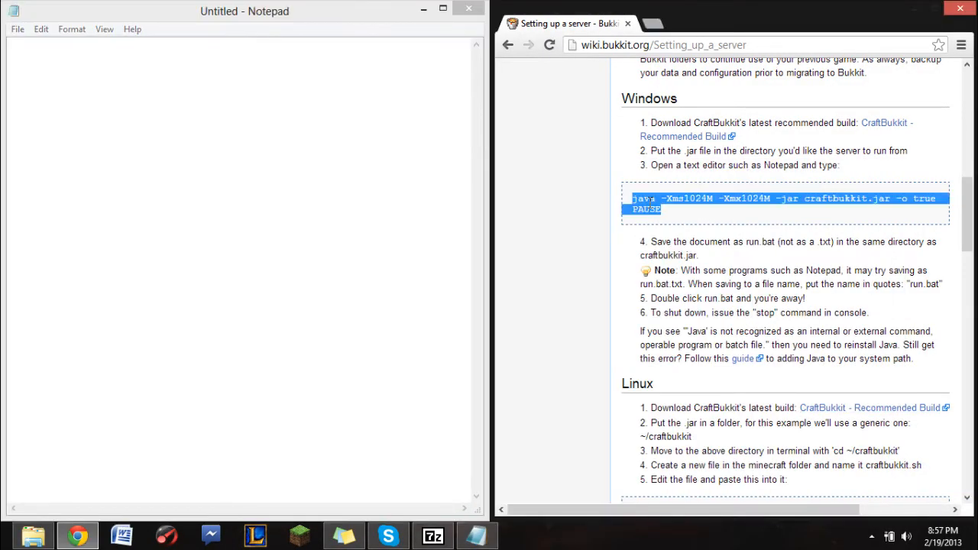
right_click(651, 205)
left_click(656, 213)
right_click(79, 182)
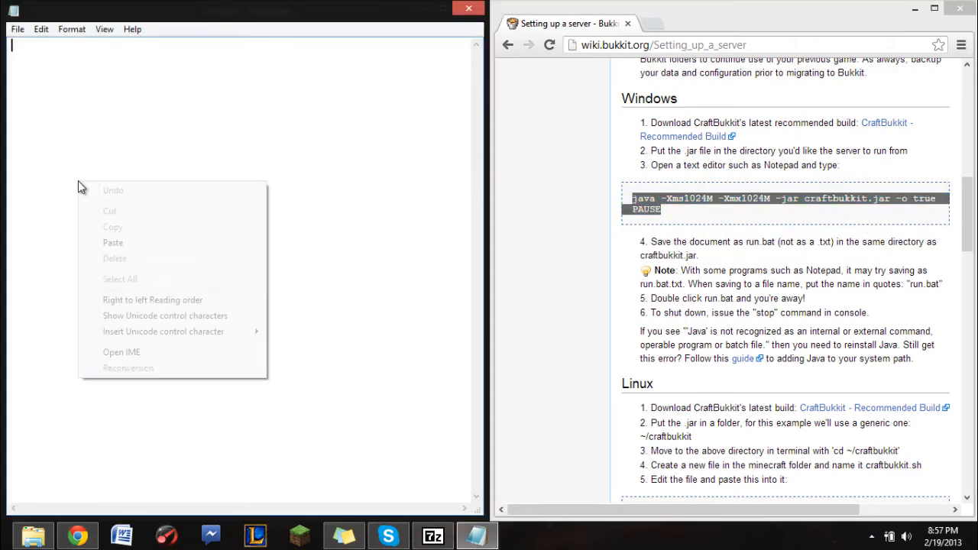
left_click(131, 254)
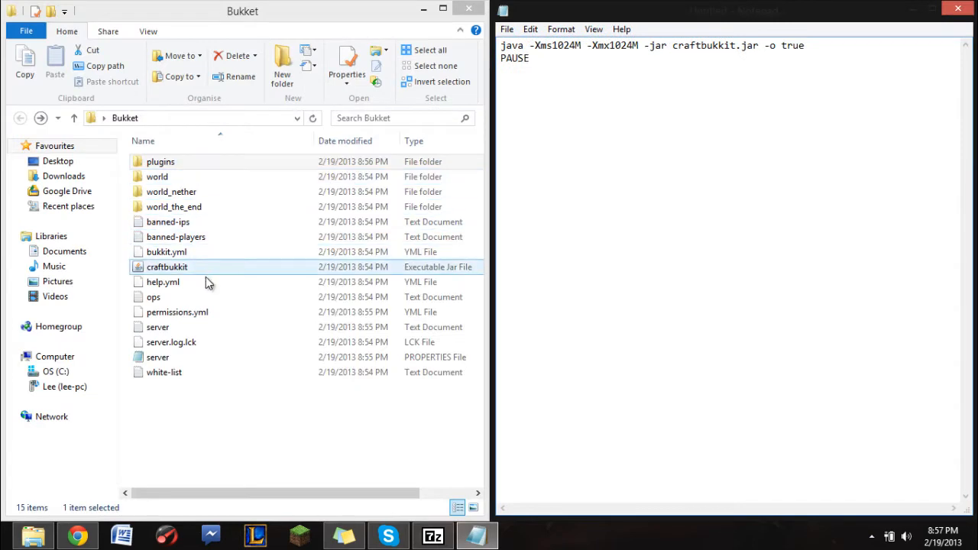
Step: Close the Notepad script and save it as run.bat in the Bukket folder
left_click_drag(676, 43, 761, 46)
left_click(750, 79)
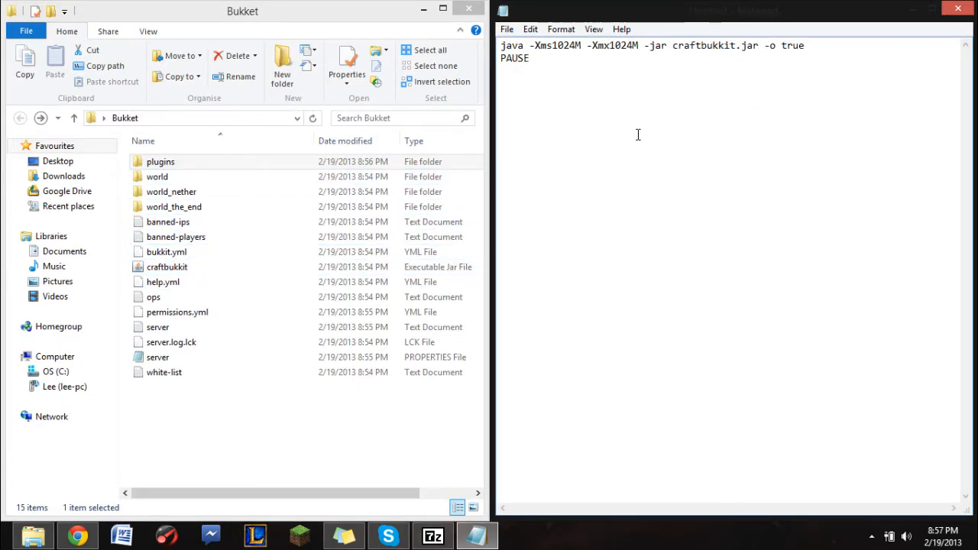
left_click(958, 9)
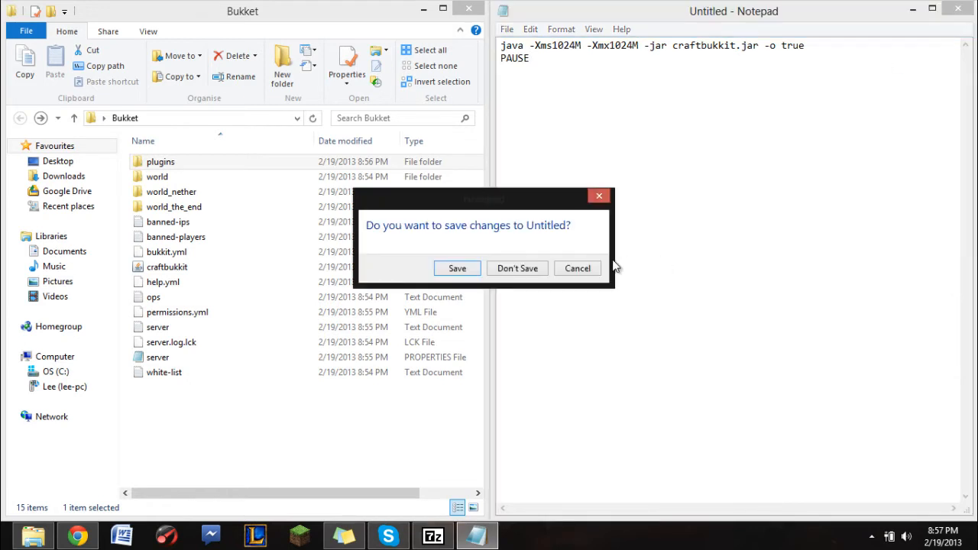
left_click(458, 269)
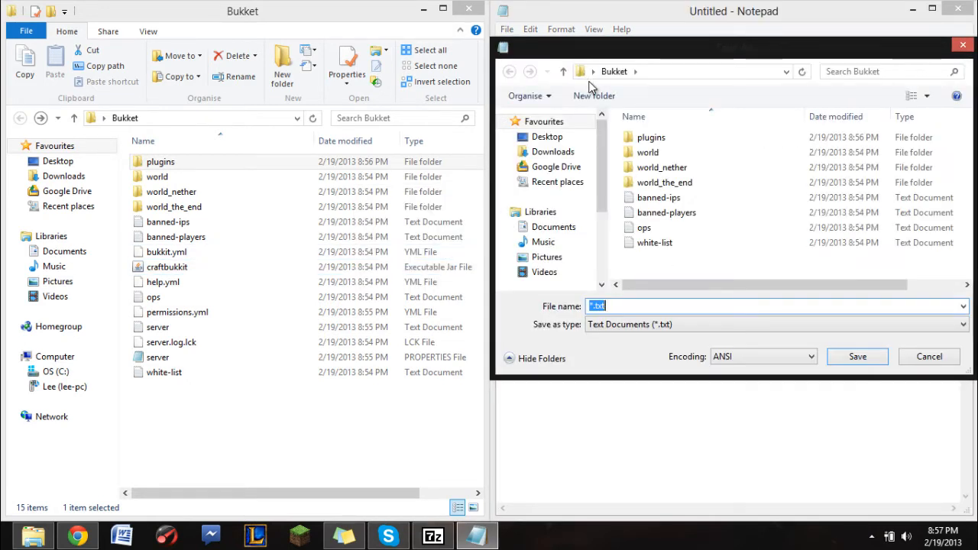
type("run.bat")
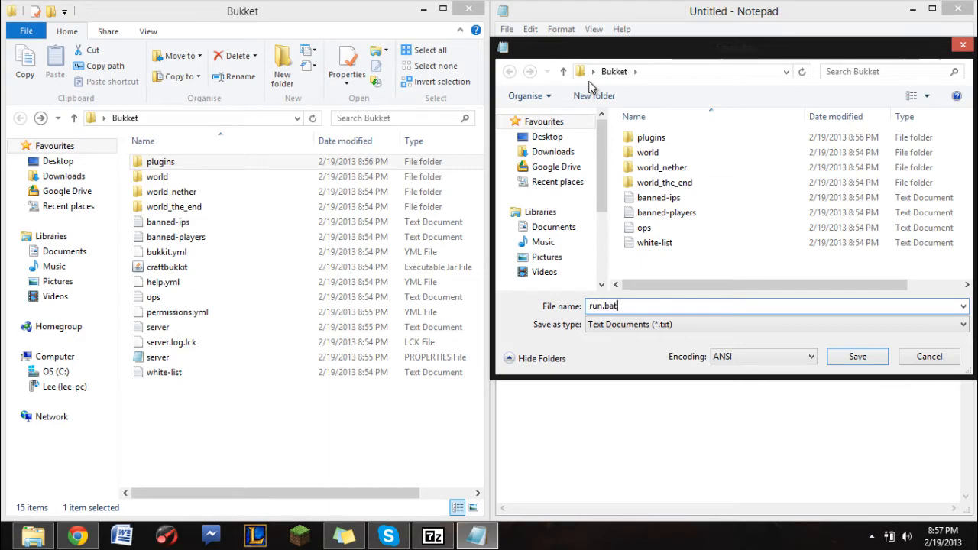
left_click(849, 359)
Step: Select the new run batch file in the Bukket folder and start the server with it
left_click(147, 328)
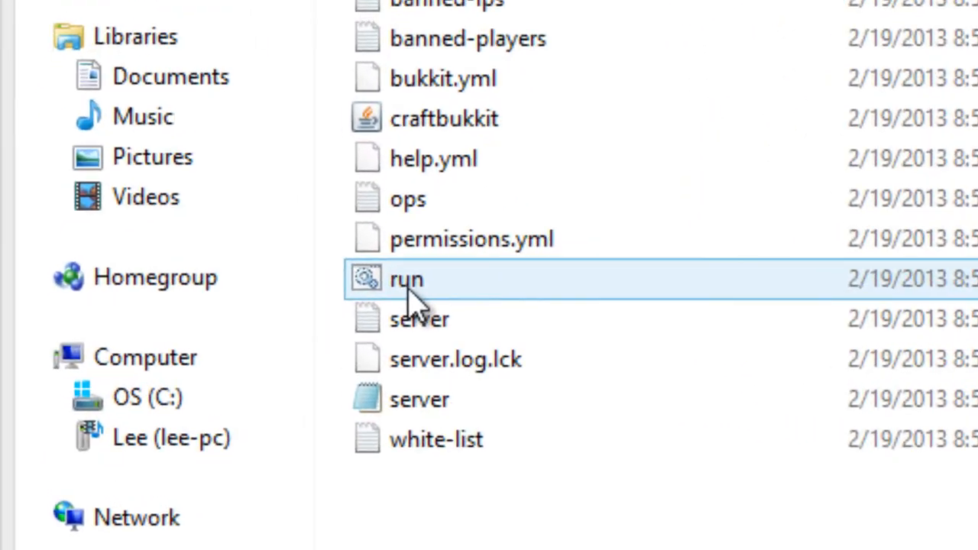
left_click(221, 419)
left_click(187, 375)
left_click(432, 324)
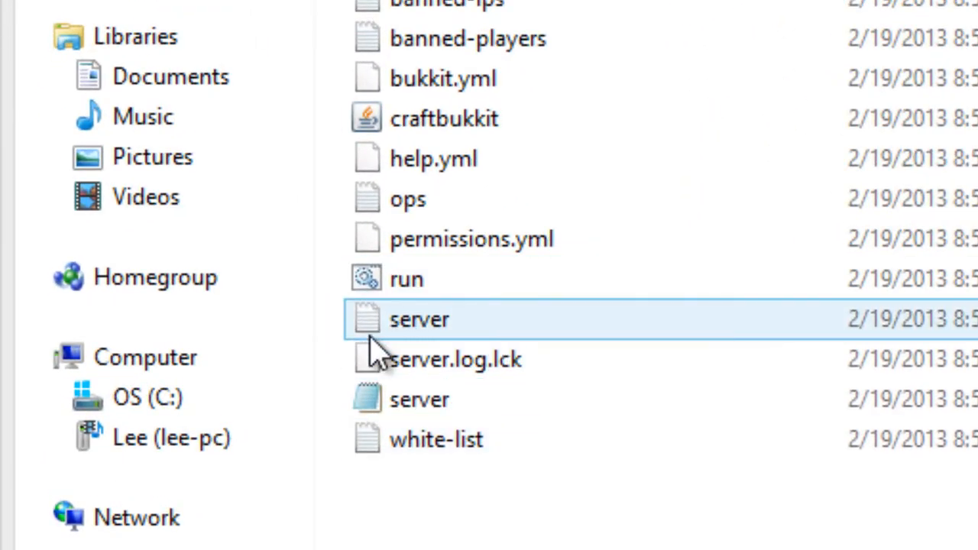
key("Up")
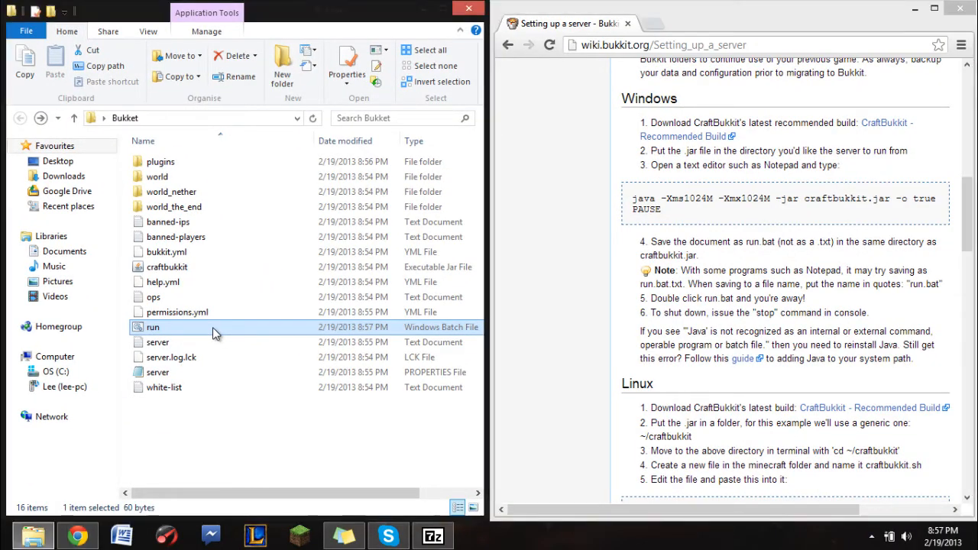
double_click(213, 327)
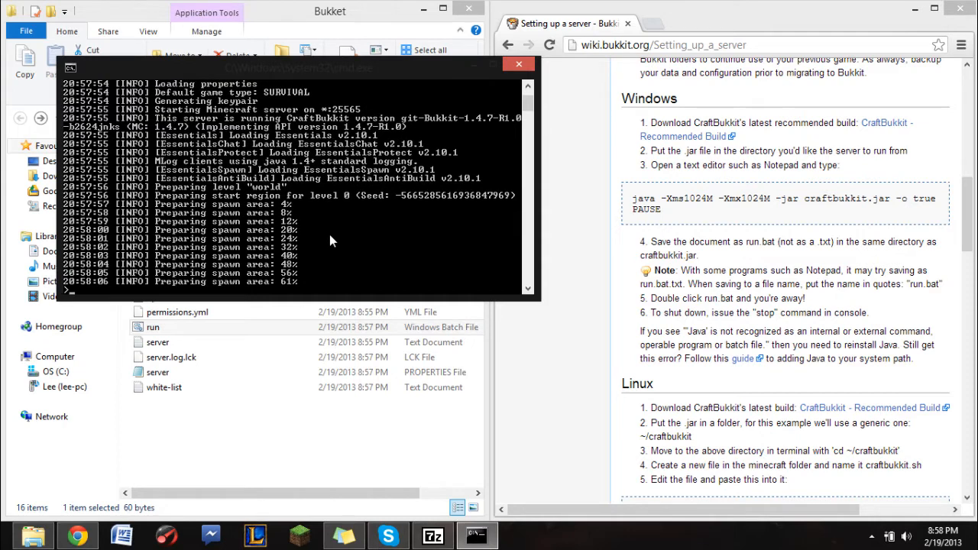
Step: Inspect the plugins folder during and after the server startup, returning to the server console each time
left_click(311, 404)
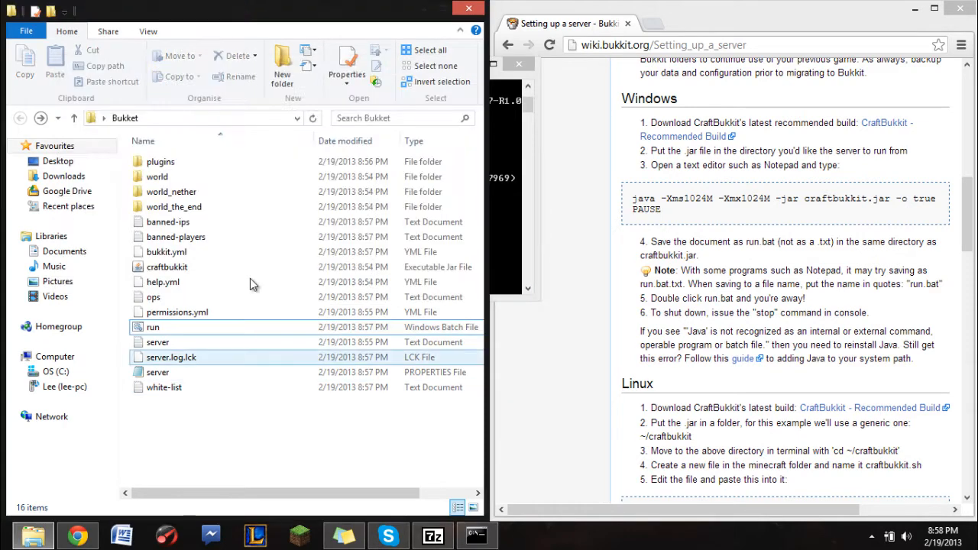
double_click(196, 162)
left_click(198, 222)
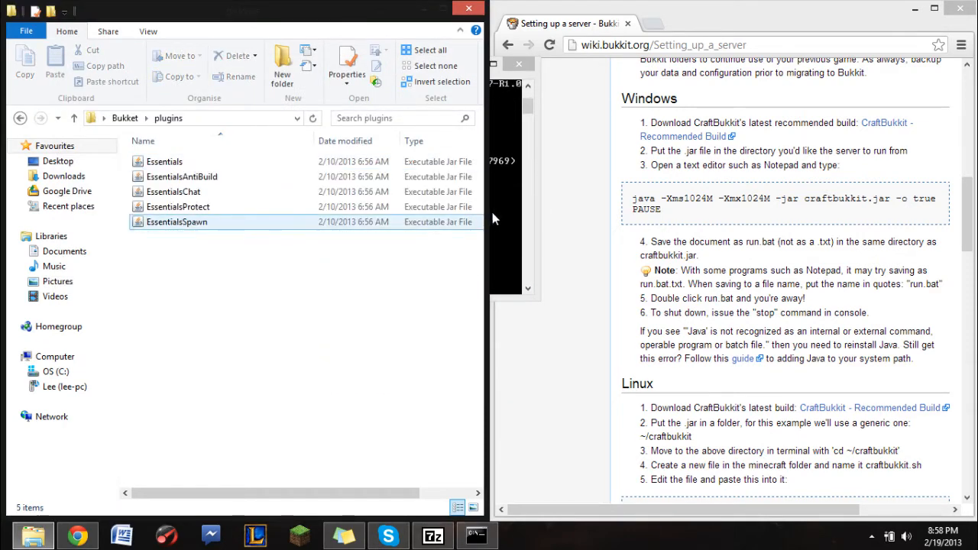
key("BackSpace")
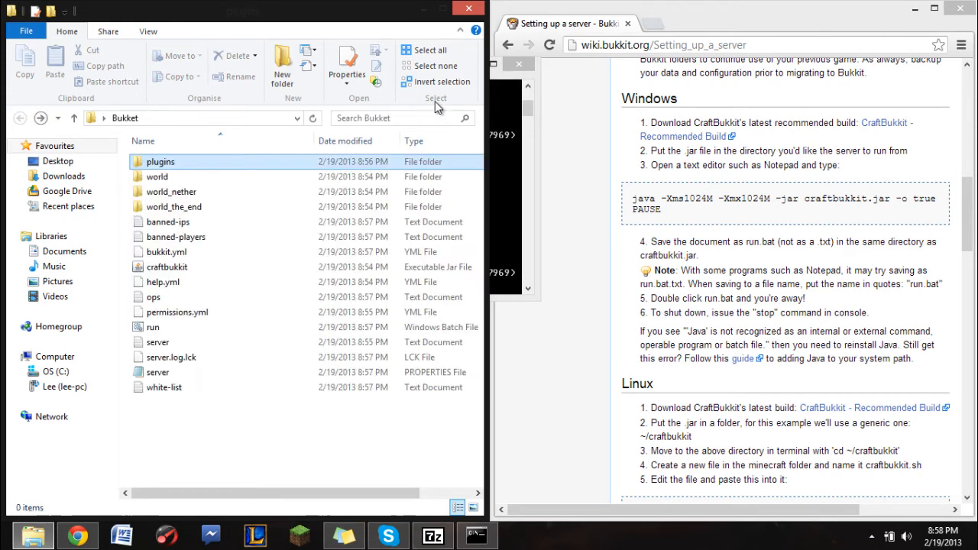
left_click(502, 93)
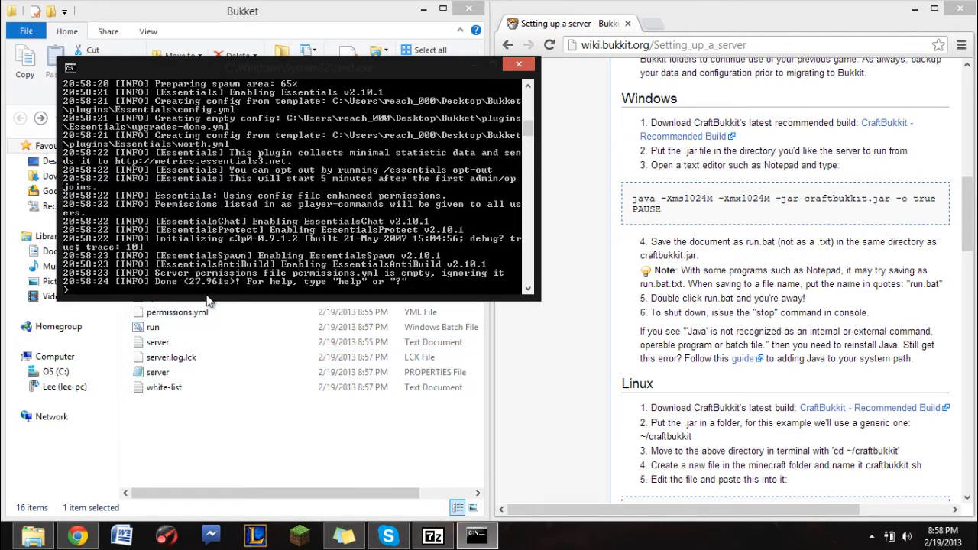
left_click(265, 454)
double_click(164, 162)
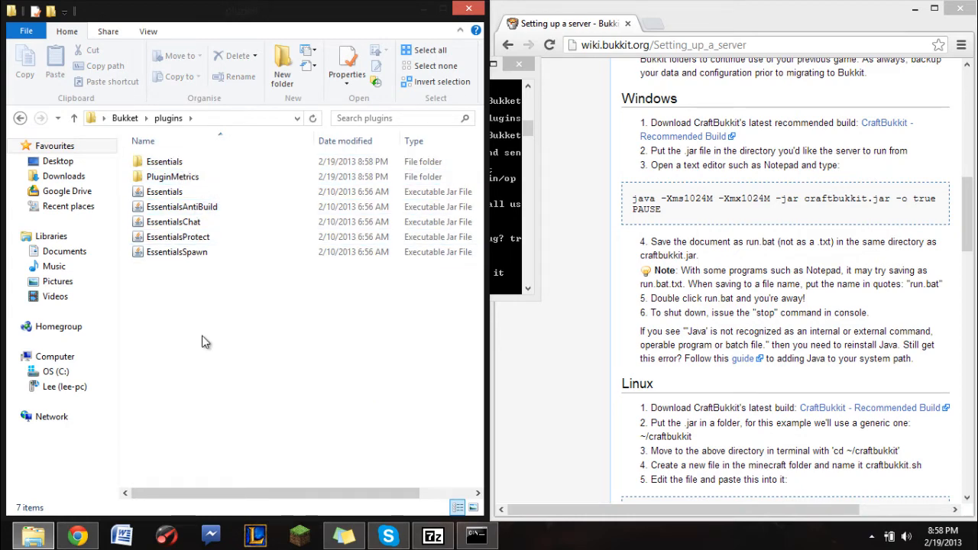
key("BackSpace")
left_click(524, 131)
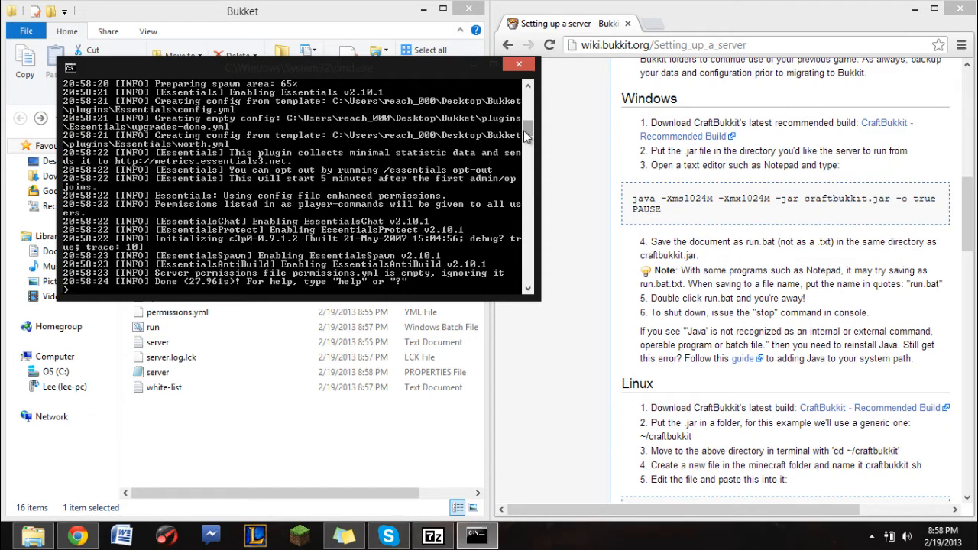
Step: Restart the server from the run batch file, shut it down with the "stop" command and dismiss the console
left_click(521, 67)
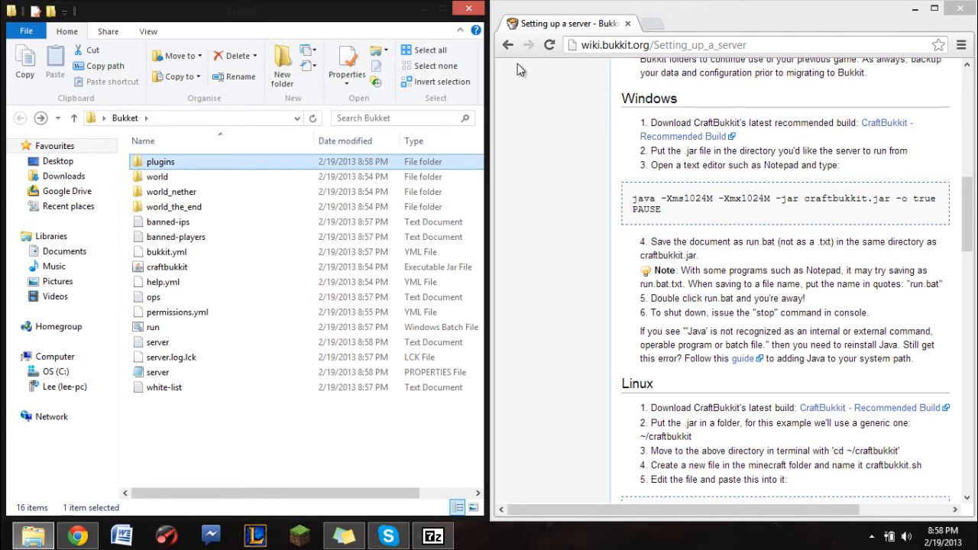
double_click(302, 334)
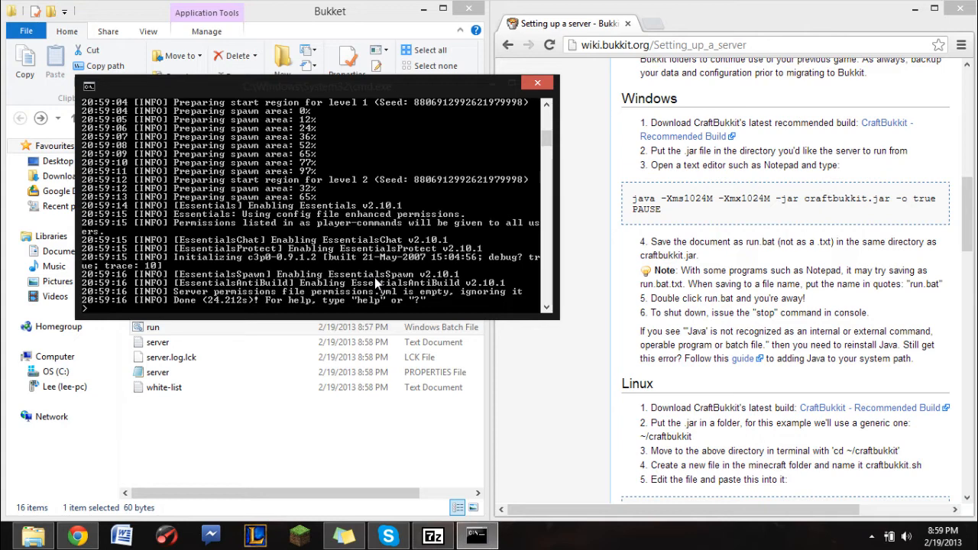
type("atop")
key("Return")
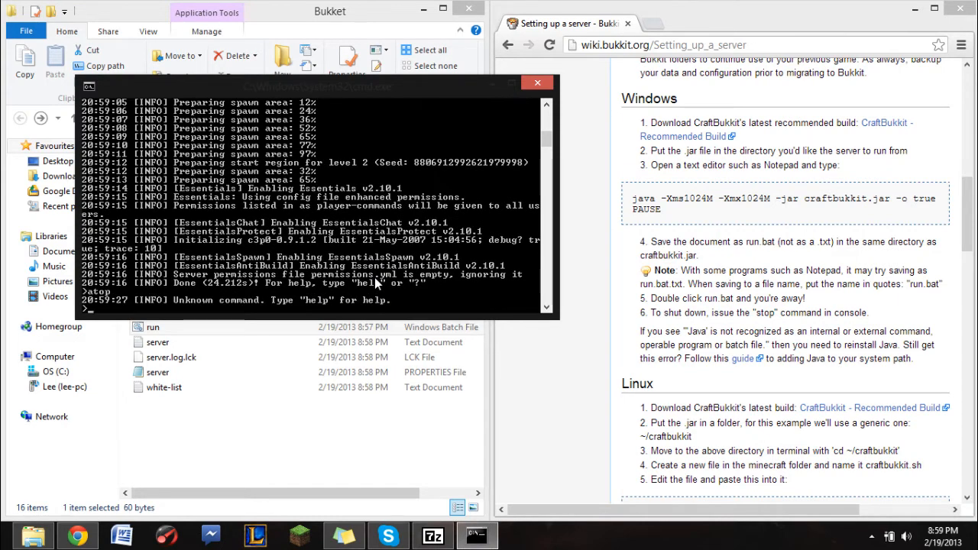
type("stop")
key("Return")
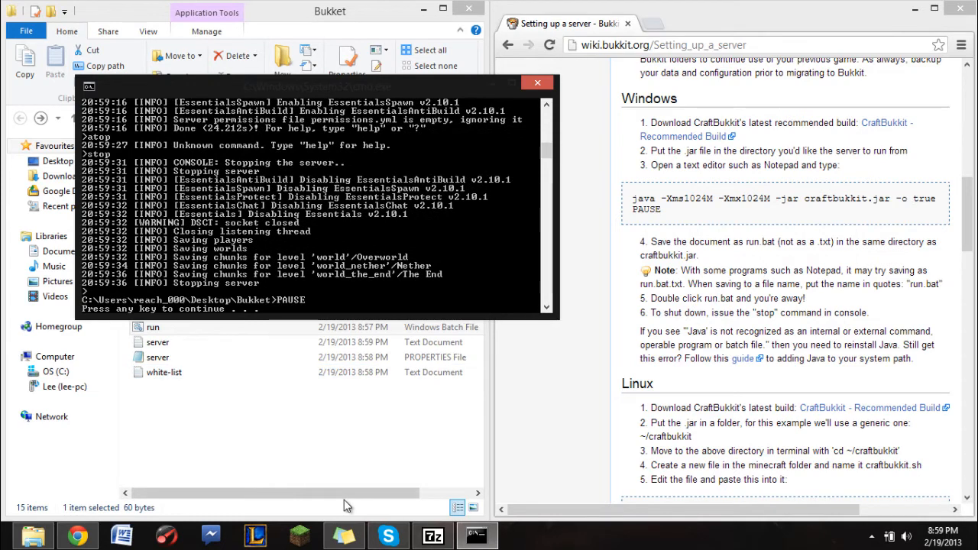
key("space")
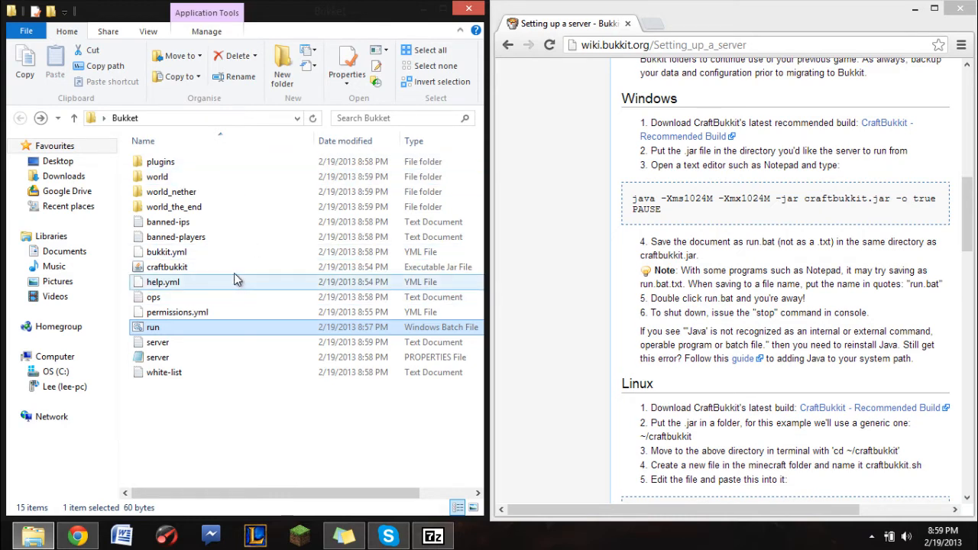
Step: Open the server properties file in Notepad, dock it beside the wiki page and go to the level-seed and server-ip entries
double_click(171, 357)
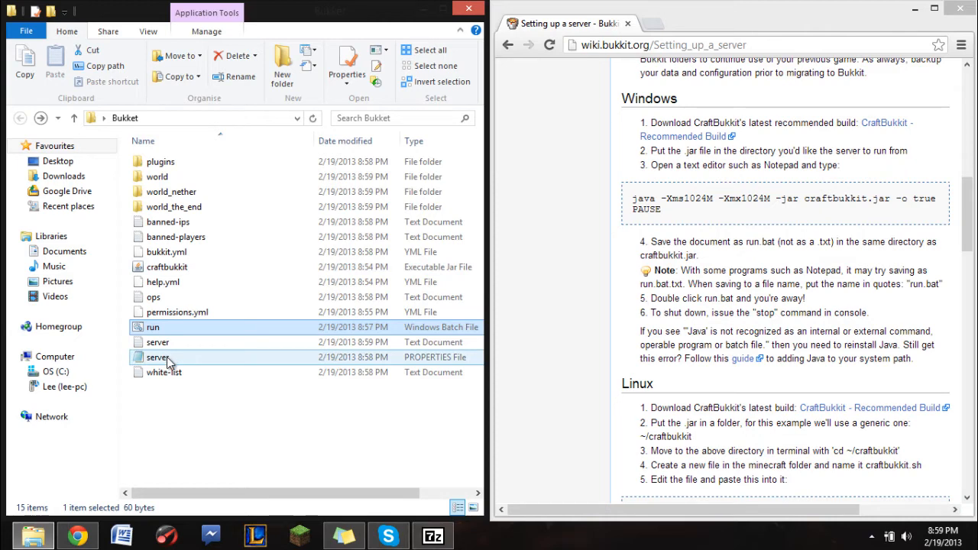
left_click_drag(273, 160, 0, 187)
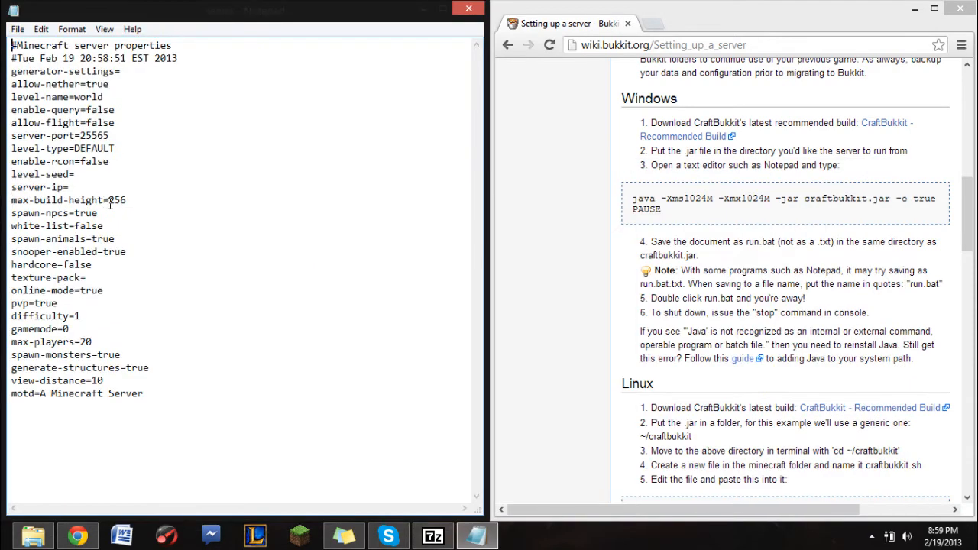
left_click(117, 180)
left_click(112, 191)
Step: Open the network adapter list through the Control Panel's Network and Sharing Center
mouse_move(971, 4)
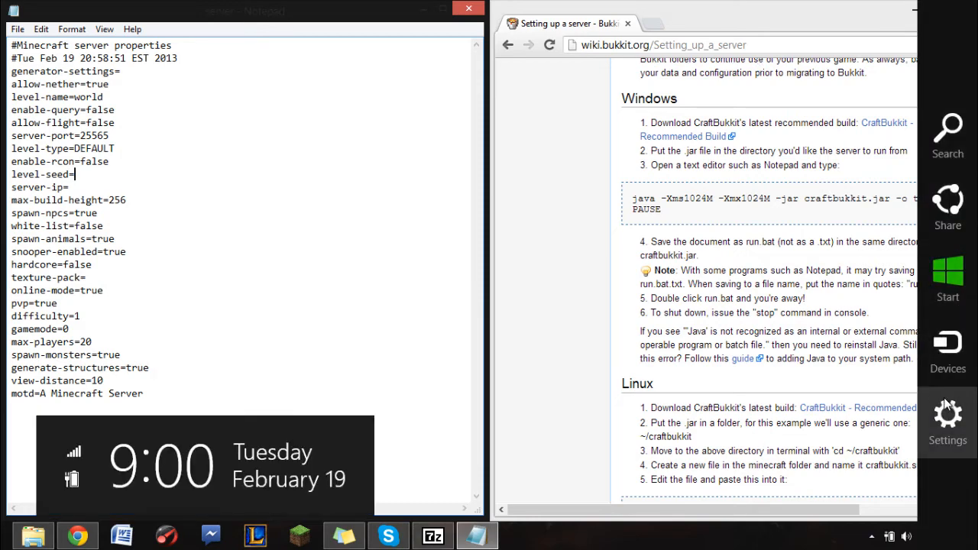
left_click(945, 413)
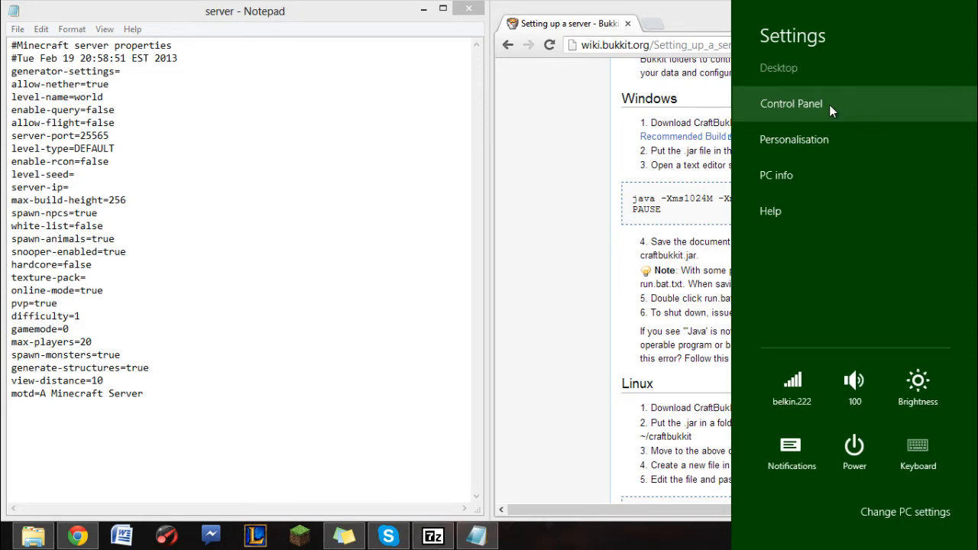
left_click(566, 112)
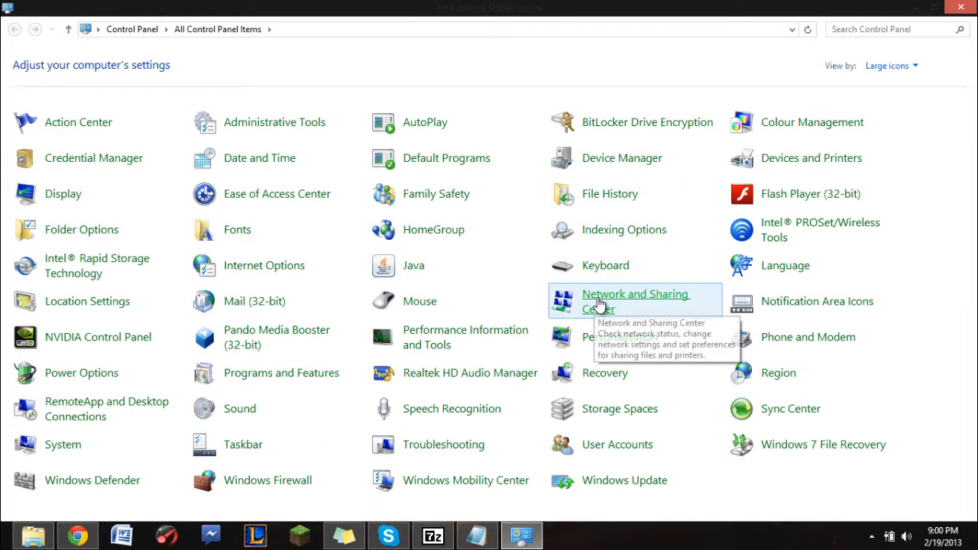
left_click(600, 305)
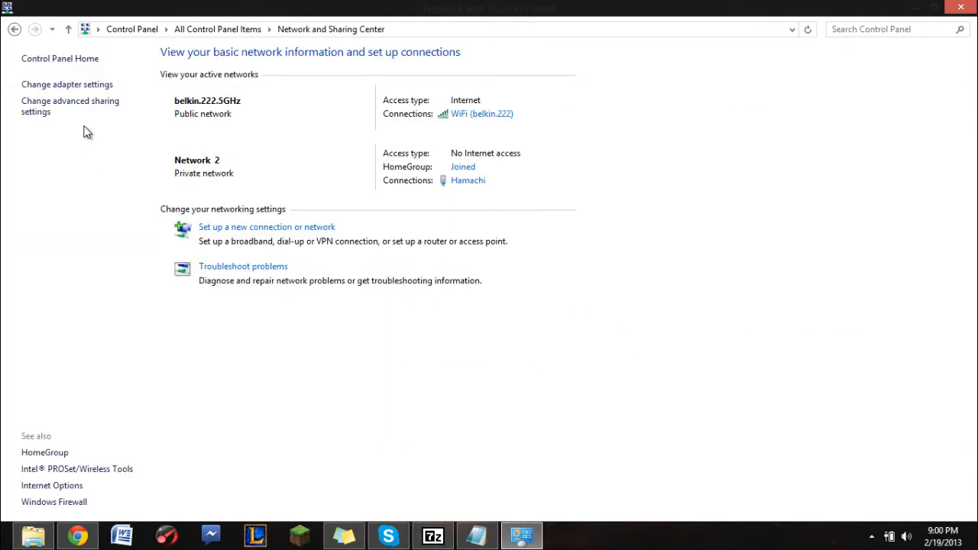
left_click(91, 86)
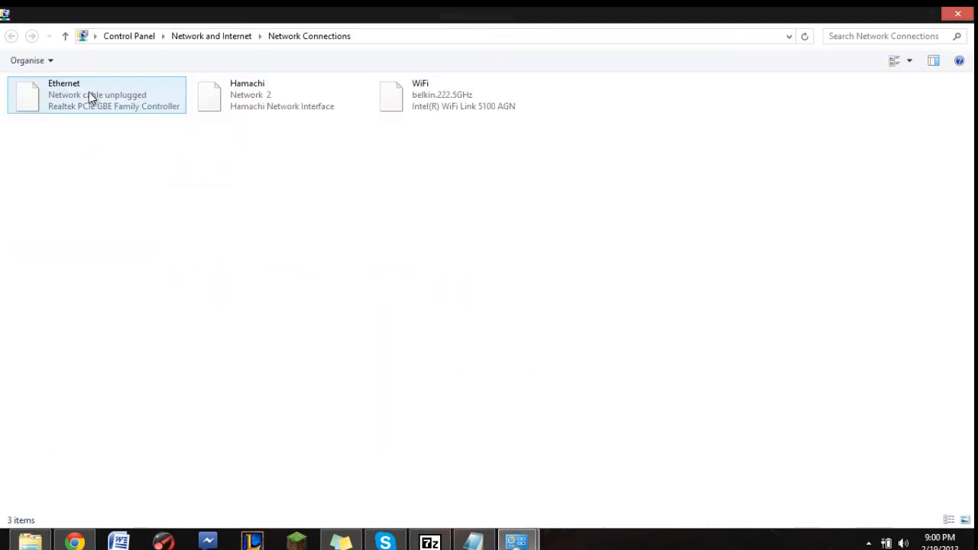
Step: Look up the IPv4 address in the WiFi connection's status details, close the network windows and return to the server properties file
left_click(405, 112)
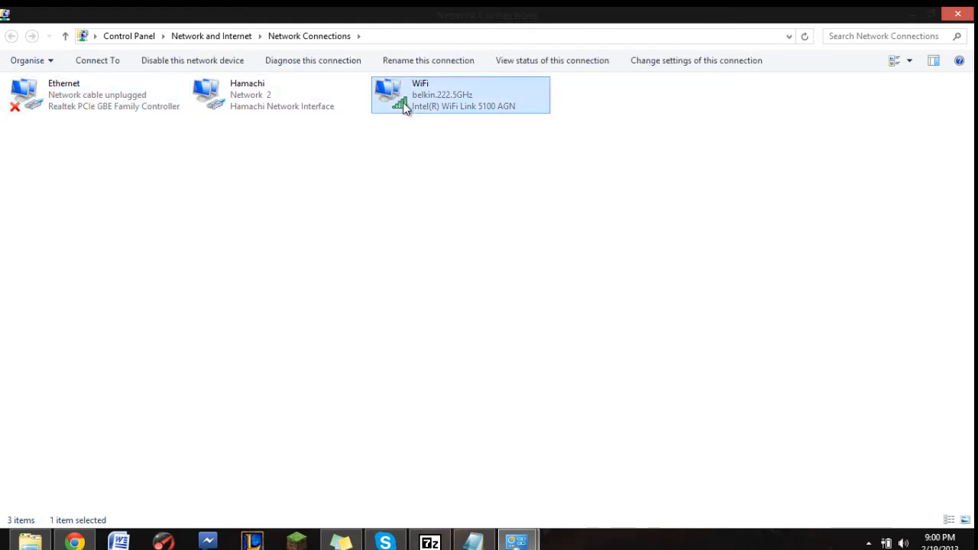
right_click(411, 97)
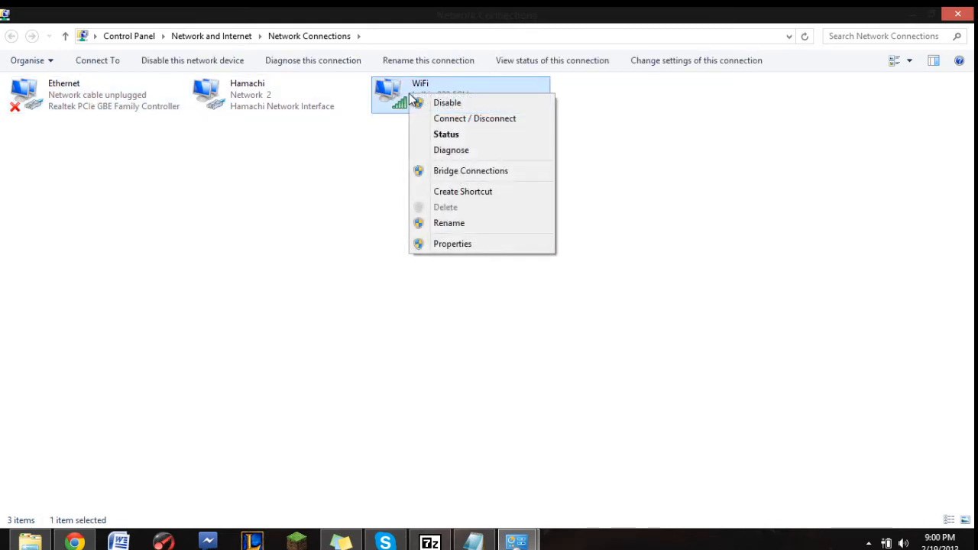
left_click(451, 245)
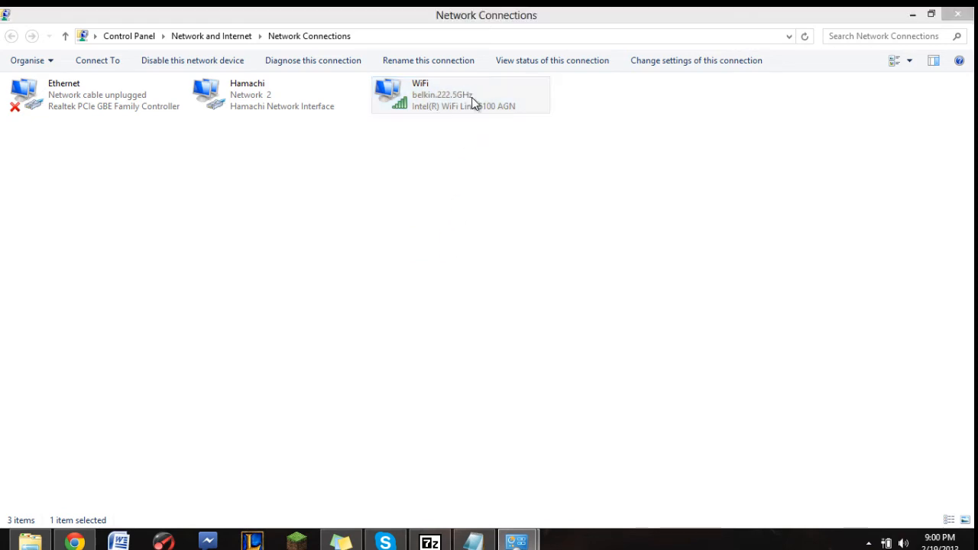
left_click(263, 70)
right_click(423, 84)
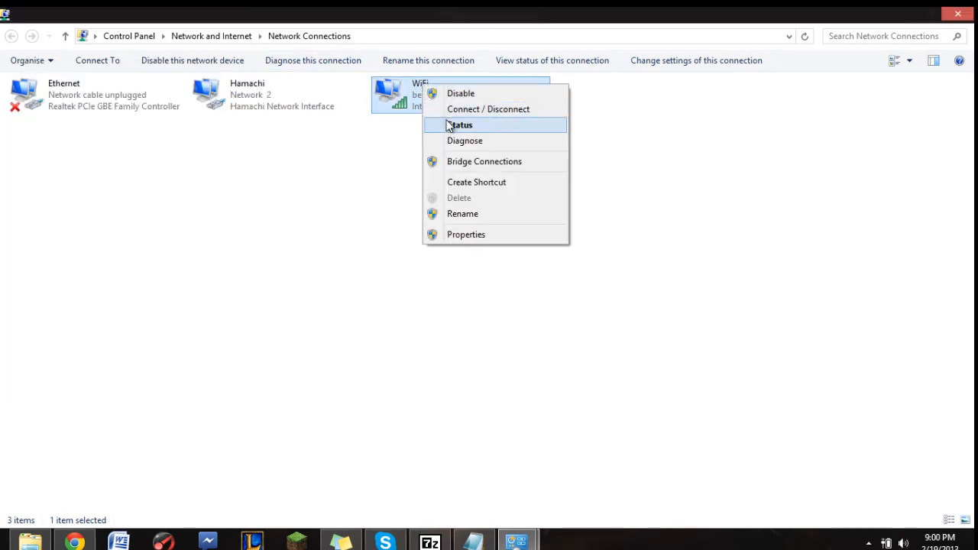
left_click(451, 124)
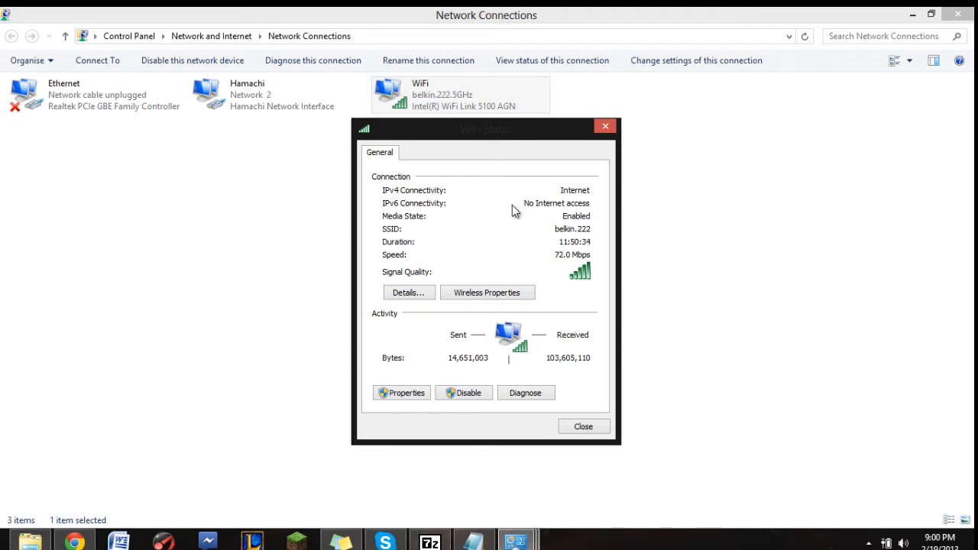
left_click(409, 298)
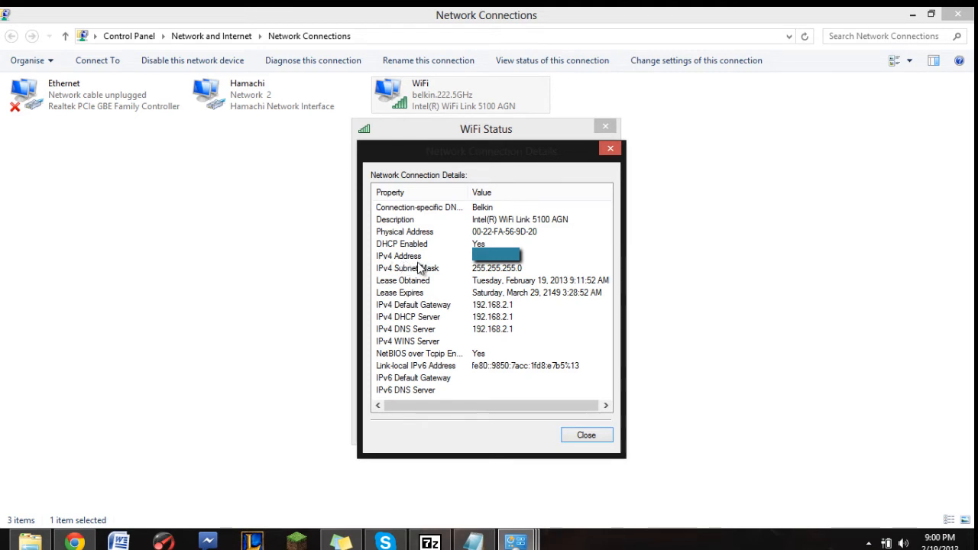
left_click(604, 437)
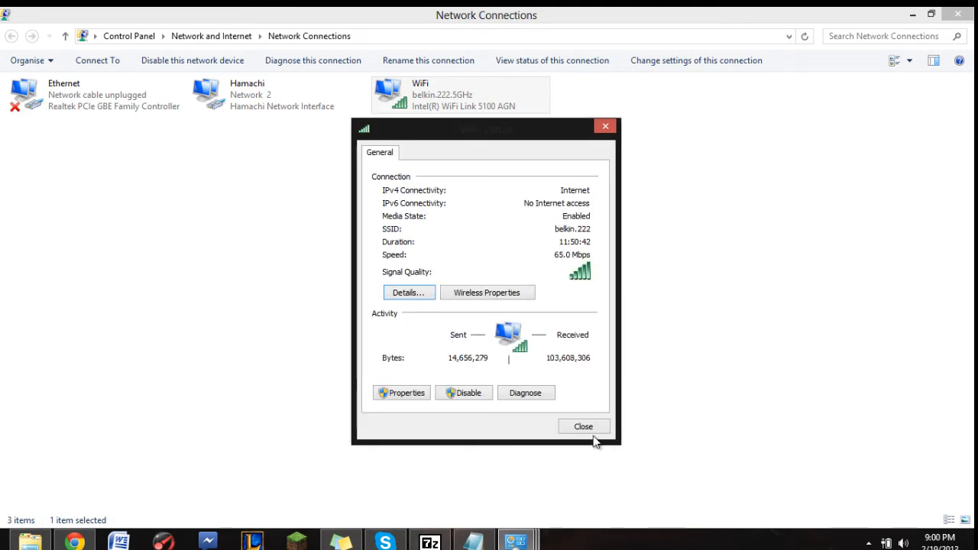
left_click(590, 431)
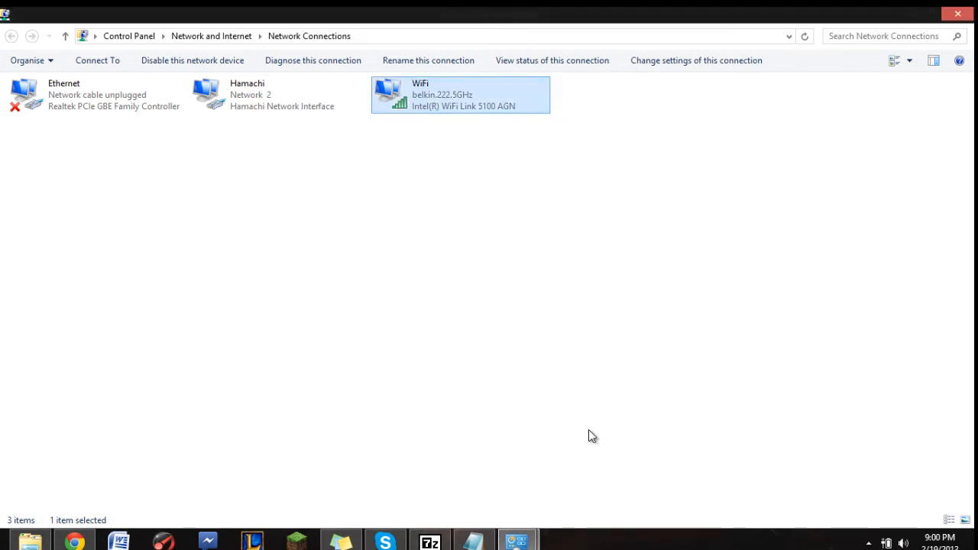
left_click(950, 17)
left_click(954, 17)
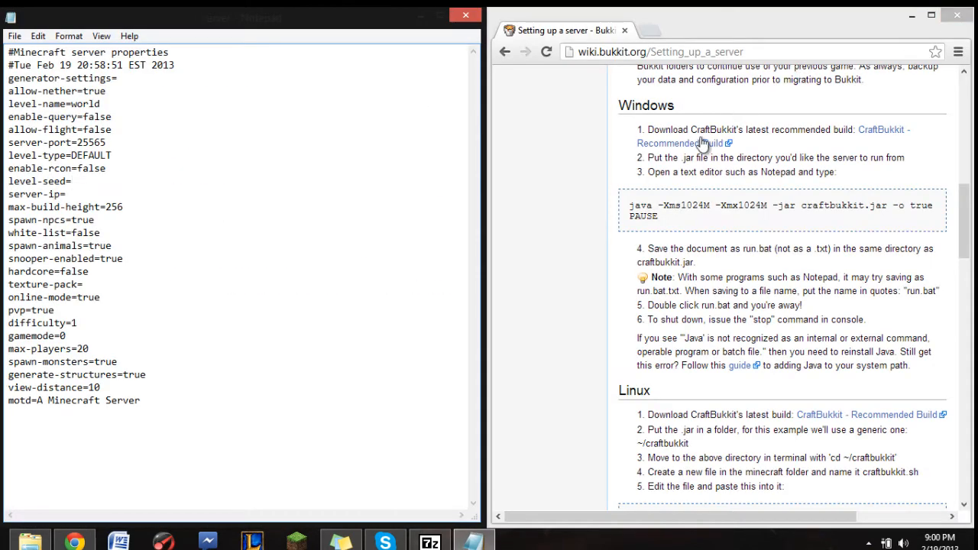
Step: Copy the IPv4 address from LogMeIn Hamachi and enter 25.165.7.124 as the server-ip value in the server properties file
left_click(868, 544)
left_click(879, 424)
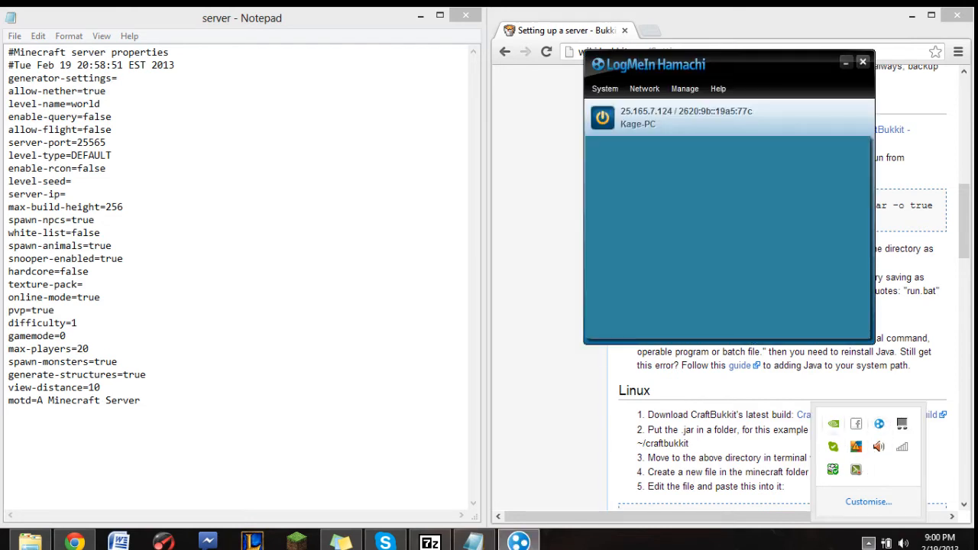
left_click(633, 109)
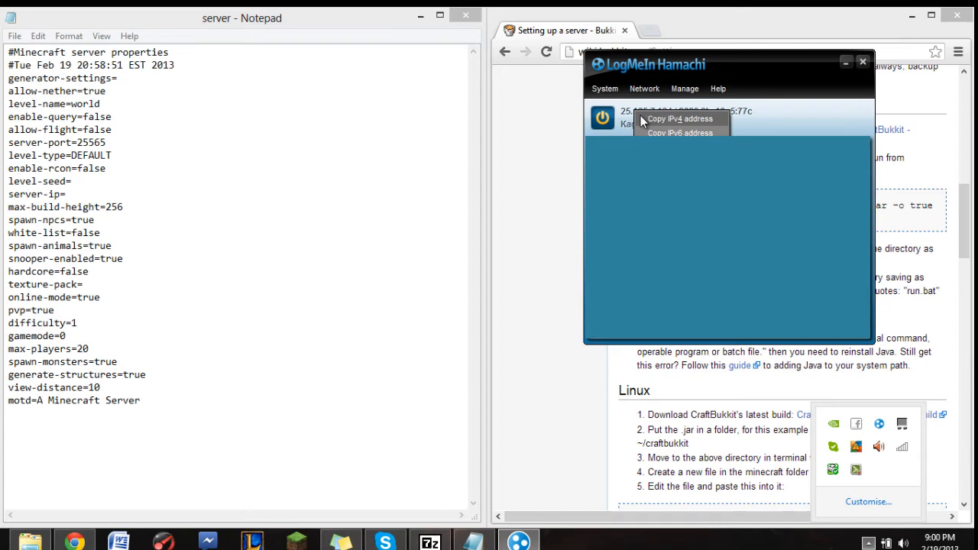
left_click(673, 119)
left_click(845, 62)
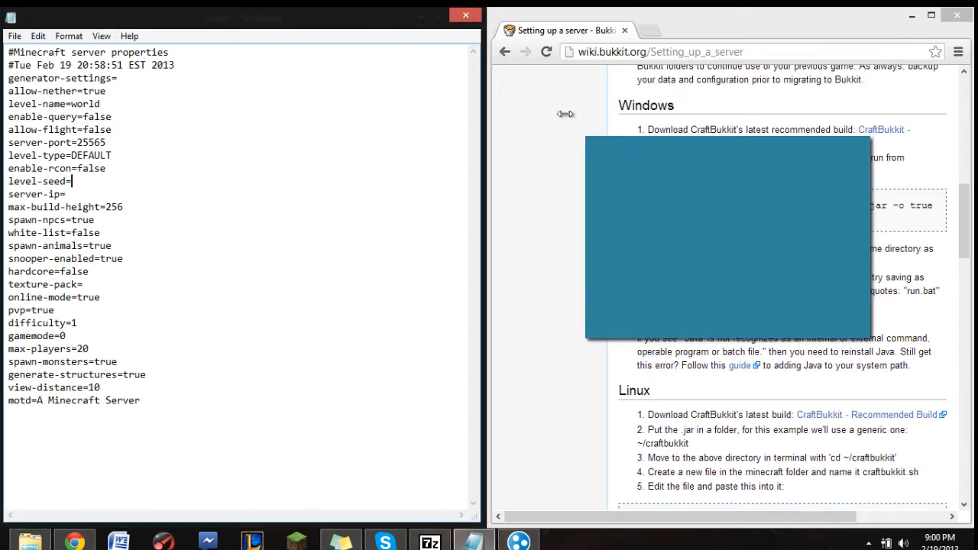
left_click(90, 197)
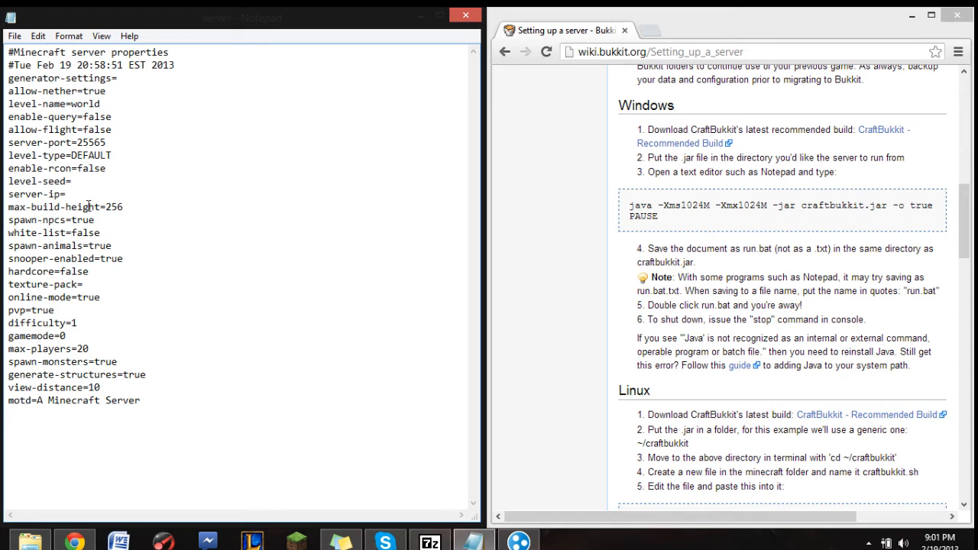
type("25.165.7.124")
Step: Review the other server properties, from allow-nether and level-name through difficulty and max-players to the motd entry
left_click(125, 91)
left_click(124, 102)
left_click(130, 116)
left_click(159, 204)
left_click(155, 232)
left_click(161, 259)
left_click(159, 271)
left_click(156, 297)
left_click(153, 322)
double_click(152, 324)
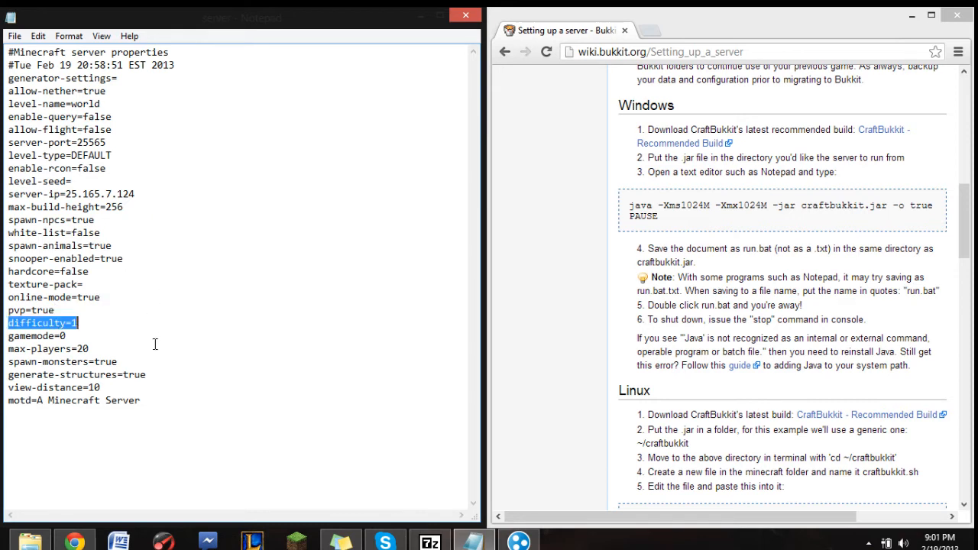
left_click(154, 348)
left_click(143, 380)
left_click(162, 391)
left_click(158, 397)
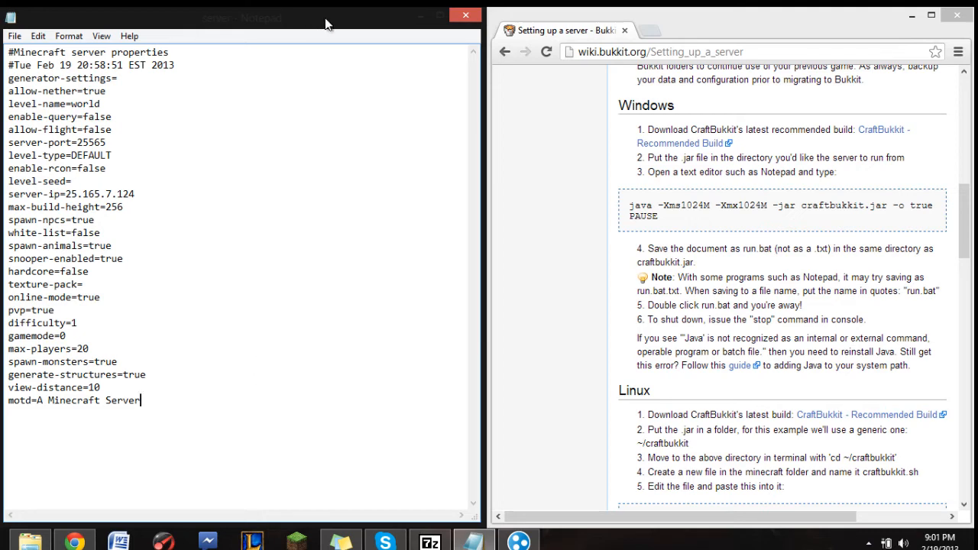
Step: Close the server properties file with its changes saved and start the server from the run batch file
left_click(462, 15)
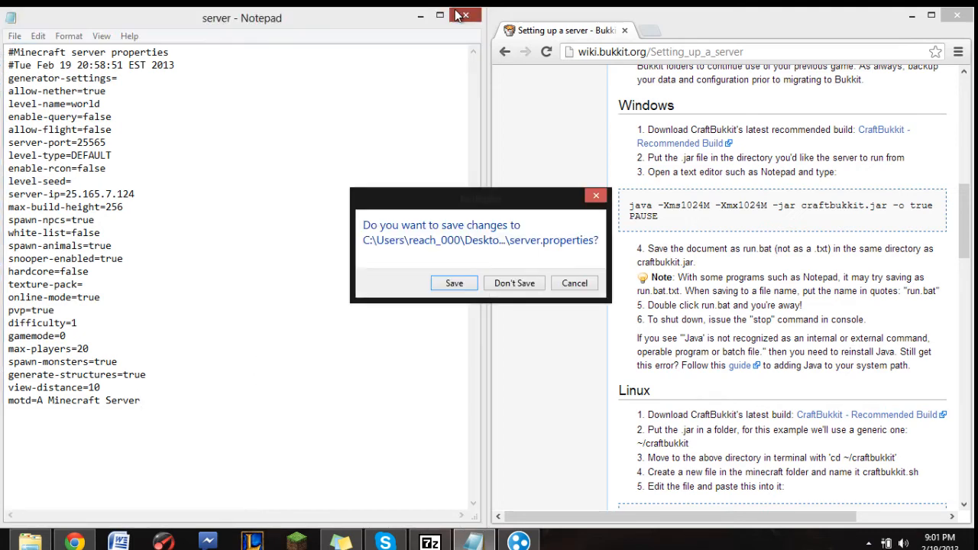
left_click(452, 287)
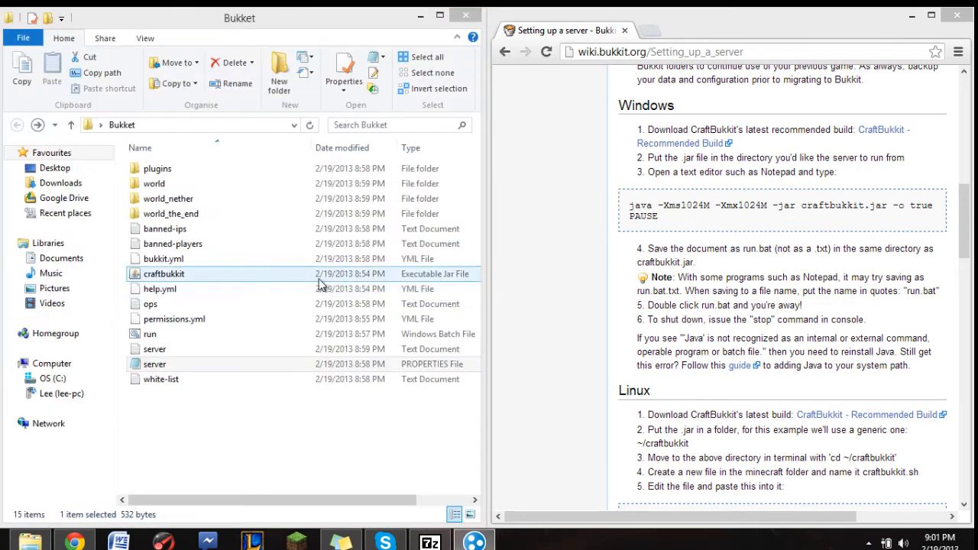
double_click(244, 334)
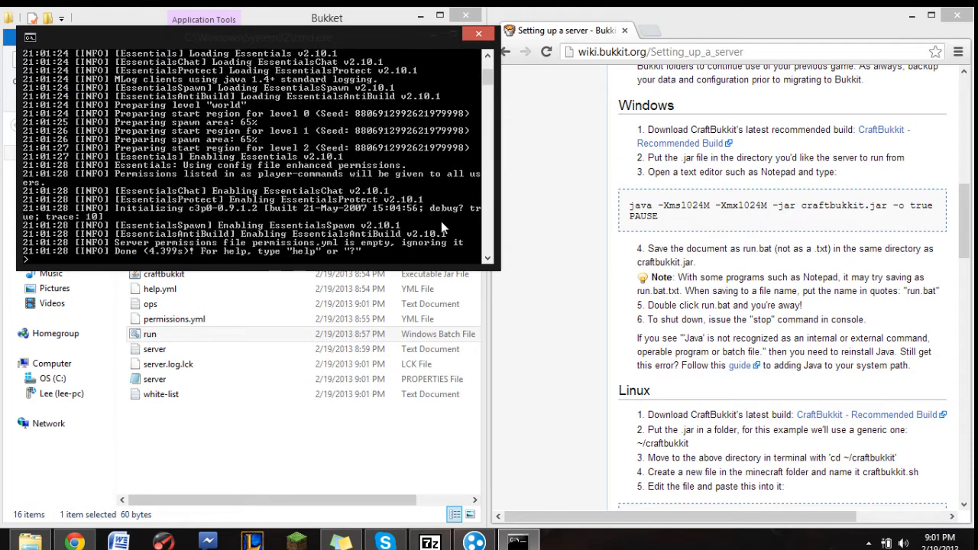
Step: Close the Hamachi, wiki browser and Bukket folder windows while keeping the server console running
mouse_move(474, 541)
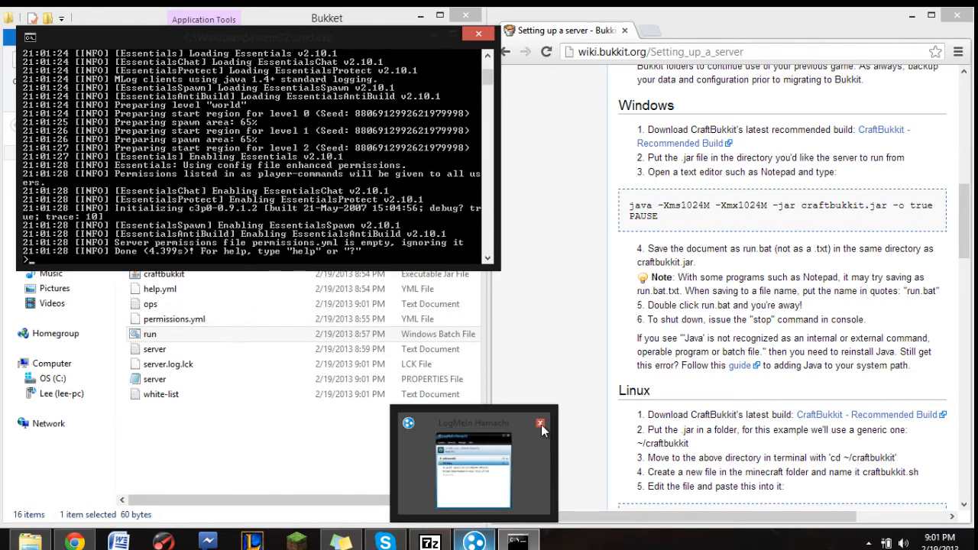
left_click(540, 423)
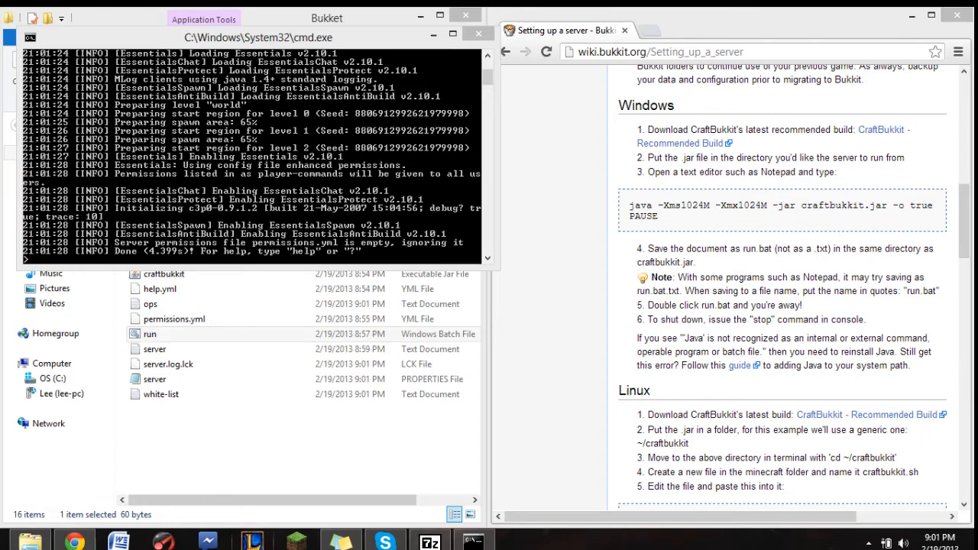
left_click(957, 15)
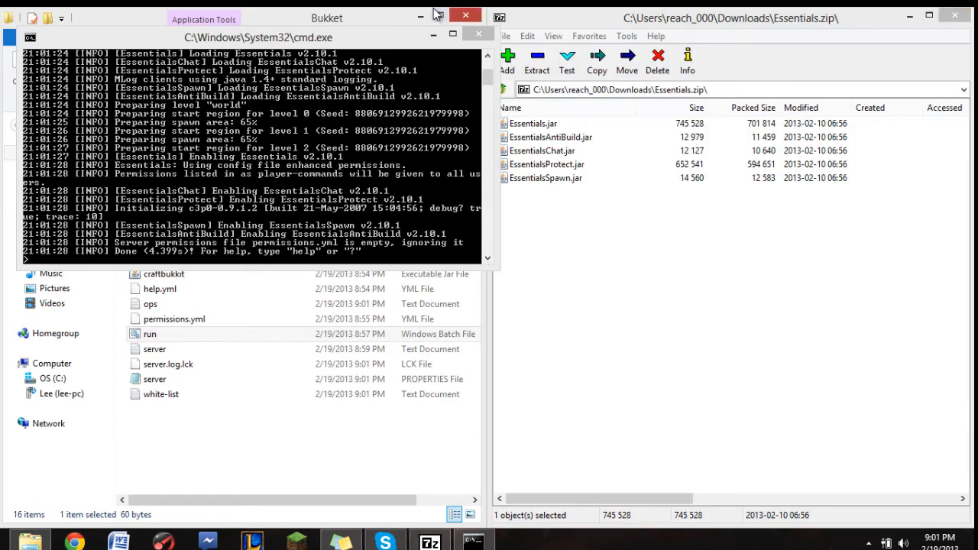
left_click(456, 18)
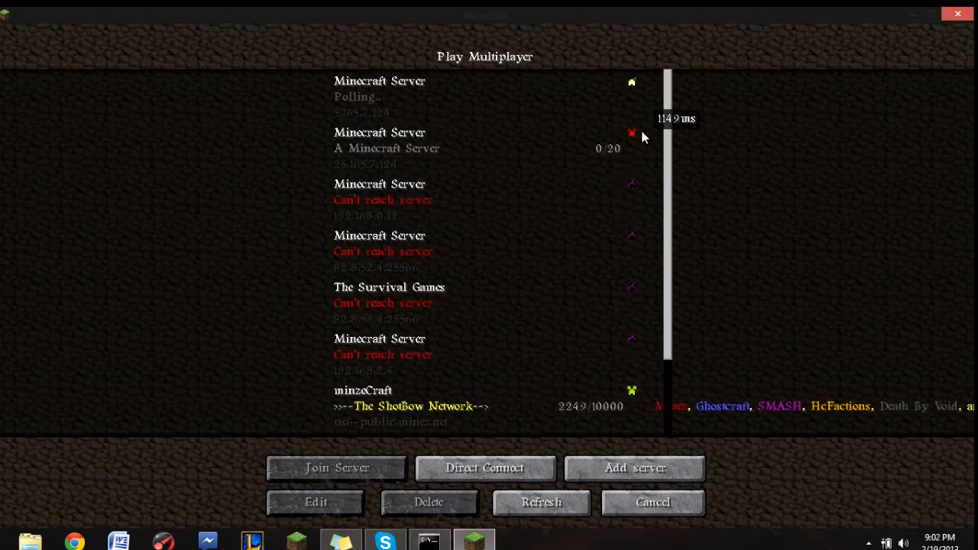
double_click(518, 151)
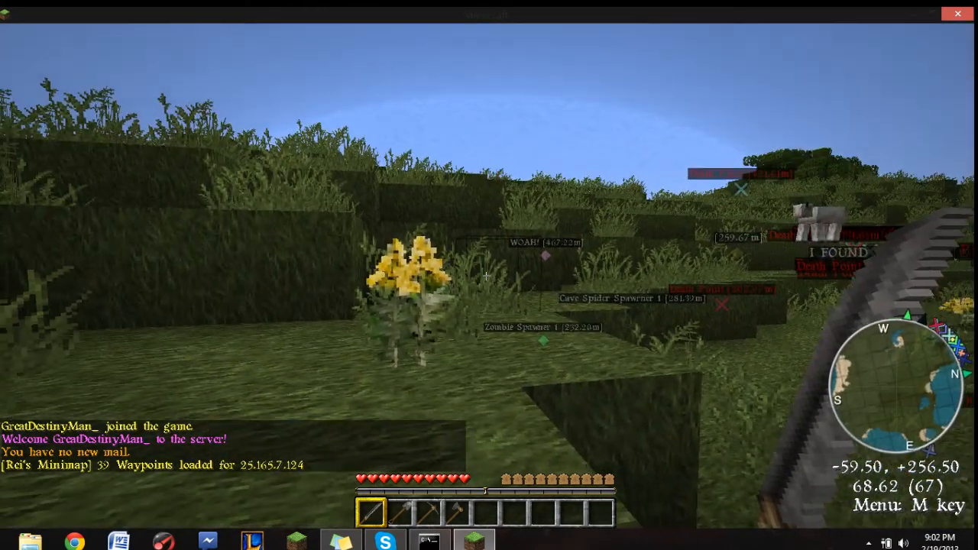
key("w")
key("space")
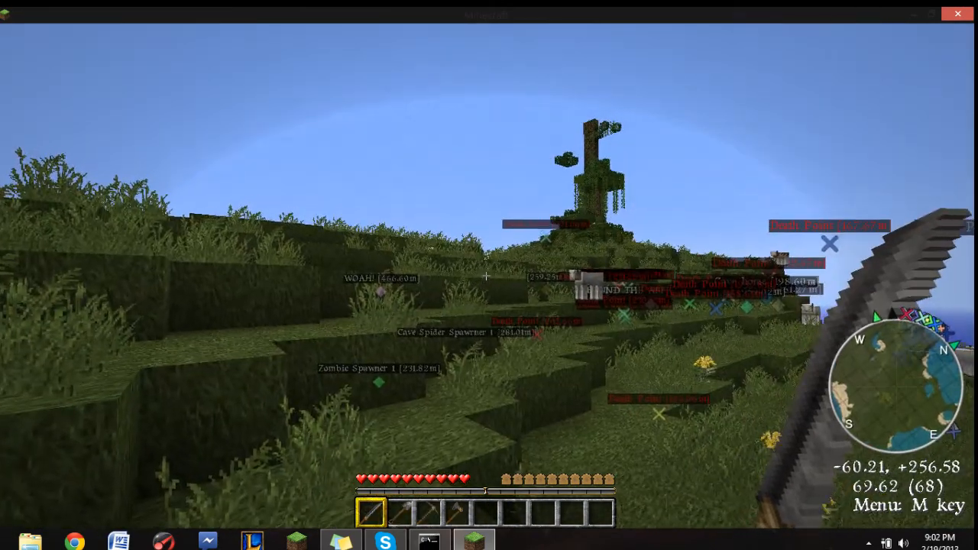
key("w")
key("w")
key("space")
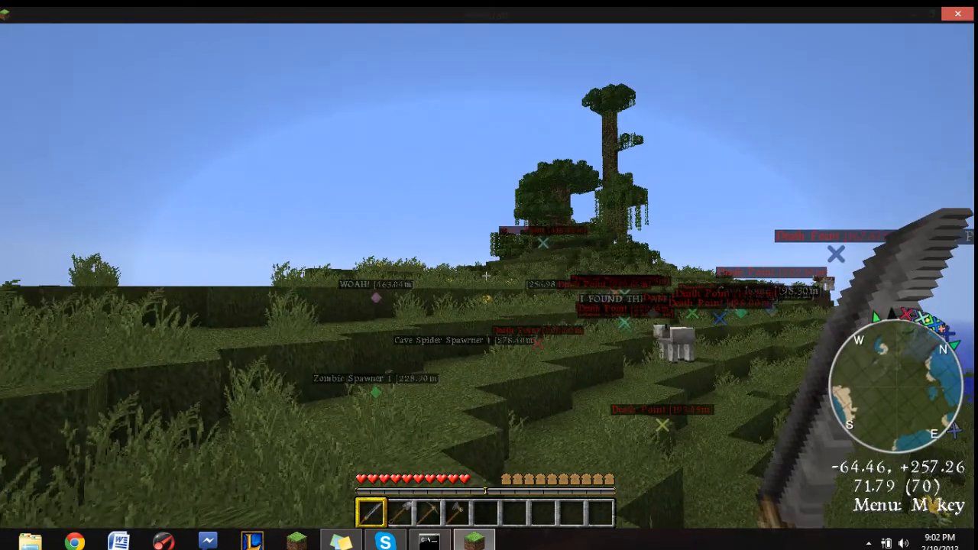
key("w")
key("w")
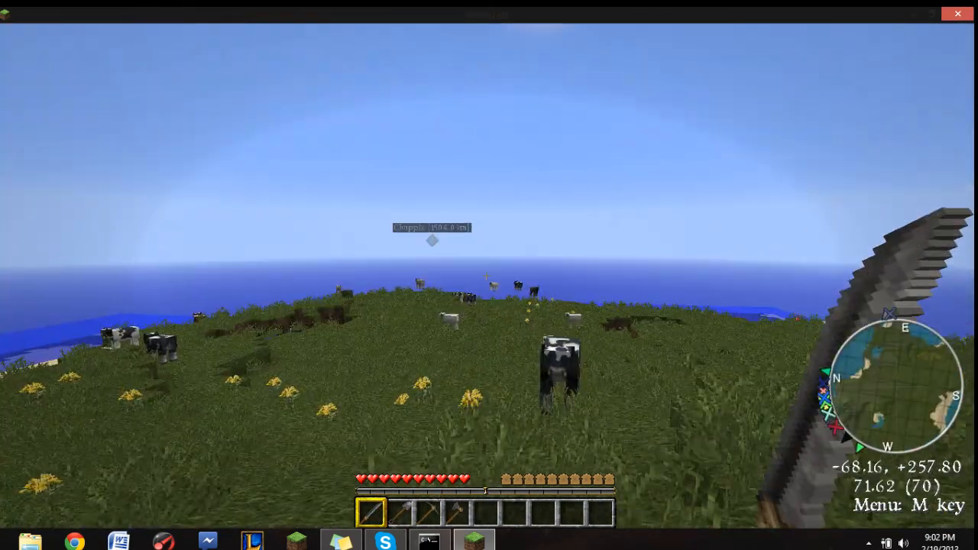
key("w")
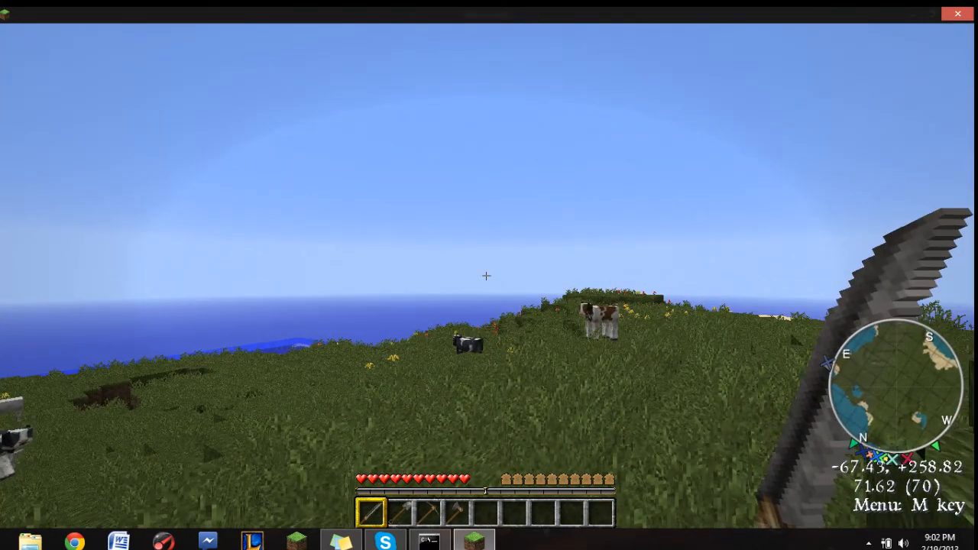
Step: Pause the game, check the server console's log and go back to the game
key("Escape")
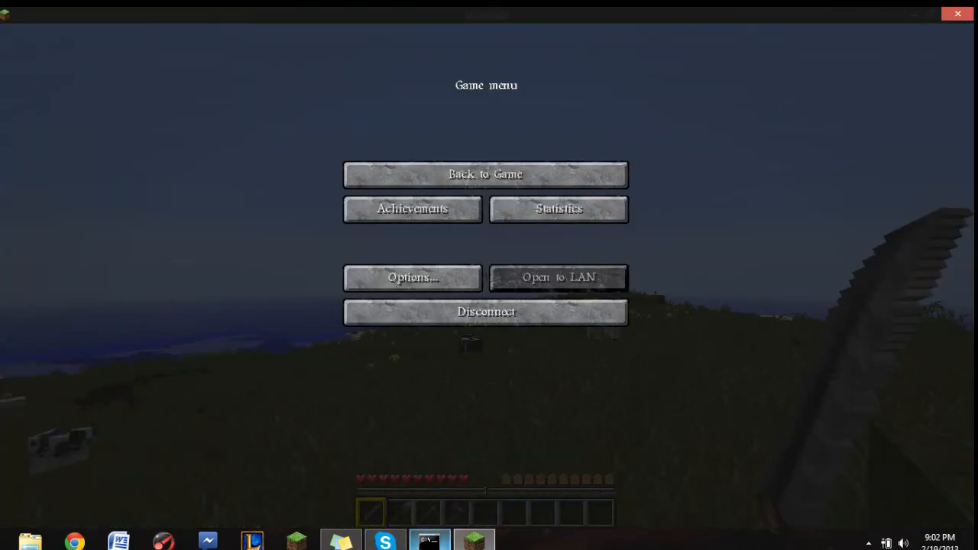
left_click(429, 541)
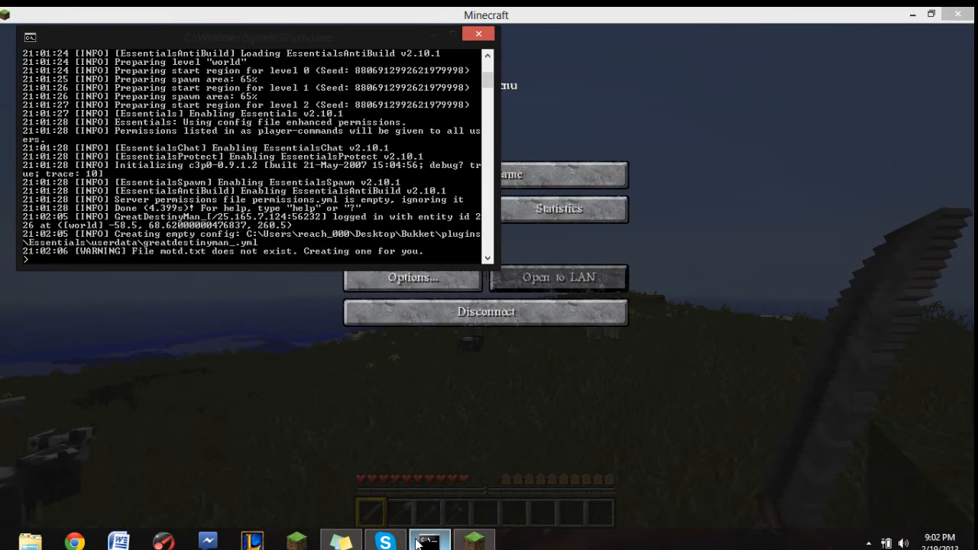
left_click(568, 25)
left_click(550, 164)
key("Escape")
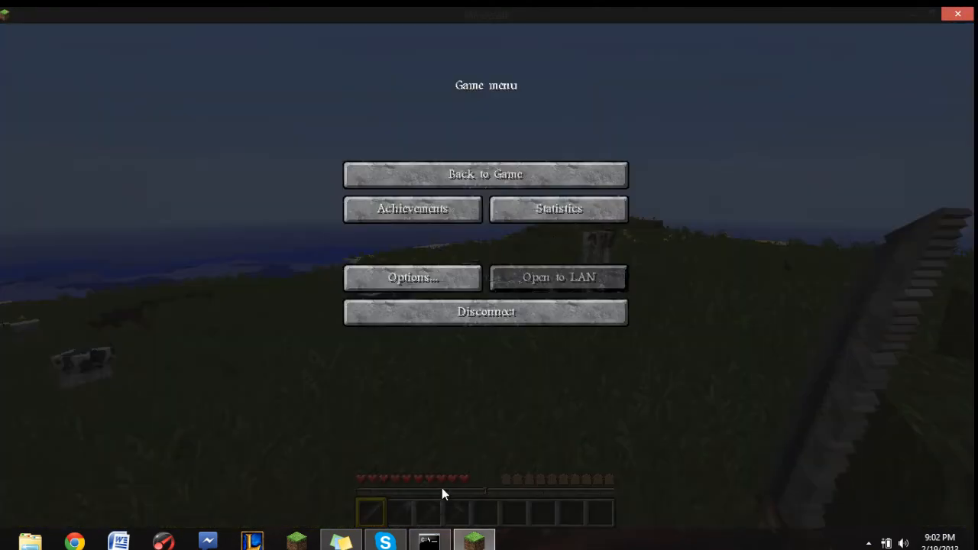
Step: Try to make the player a server operator by running "/op" with the player's username in the server console
left_click(431, 541)
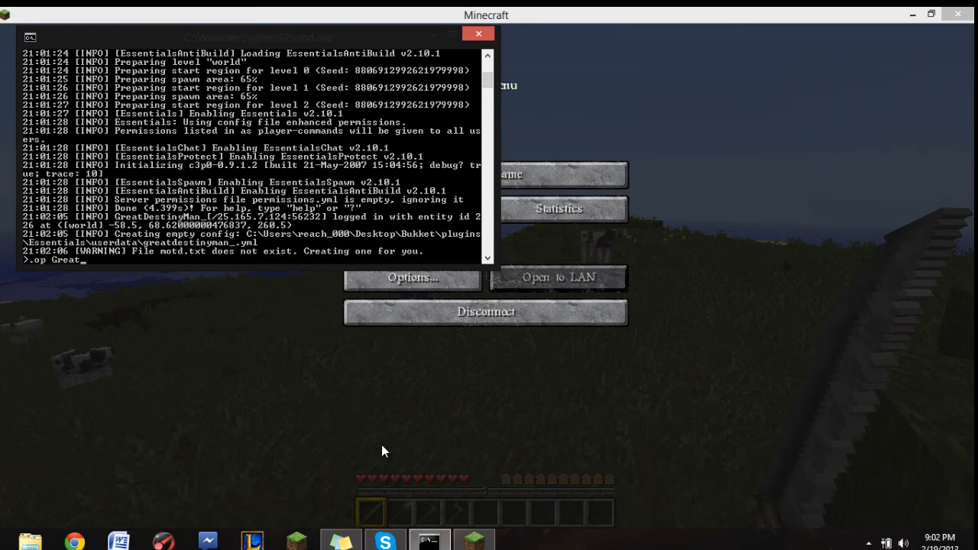
key("Escape")
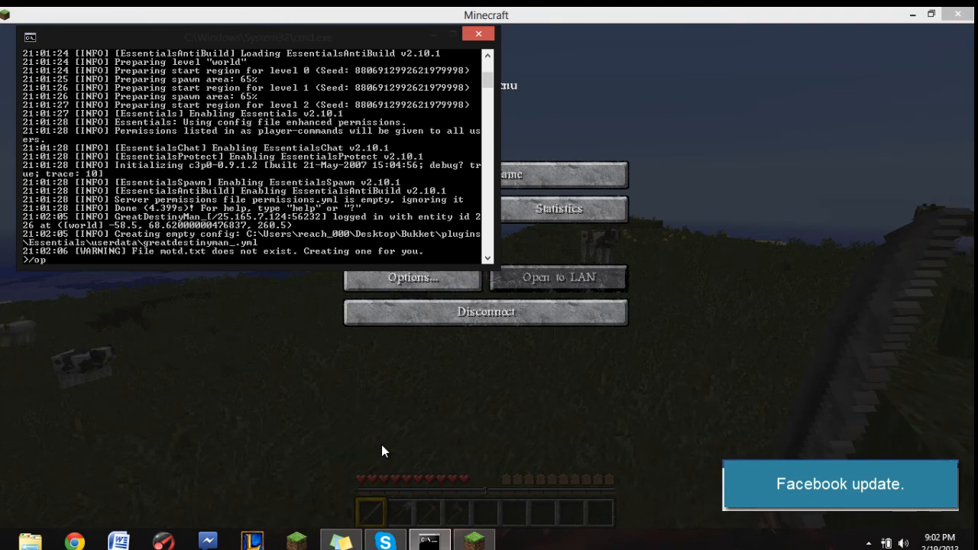
type("op GreatDestinyMan_")
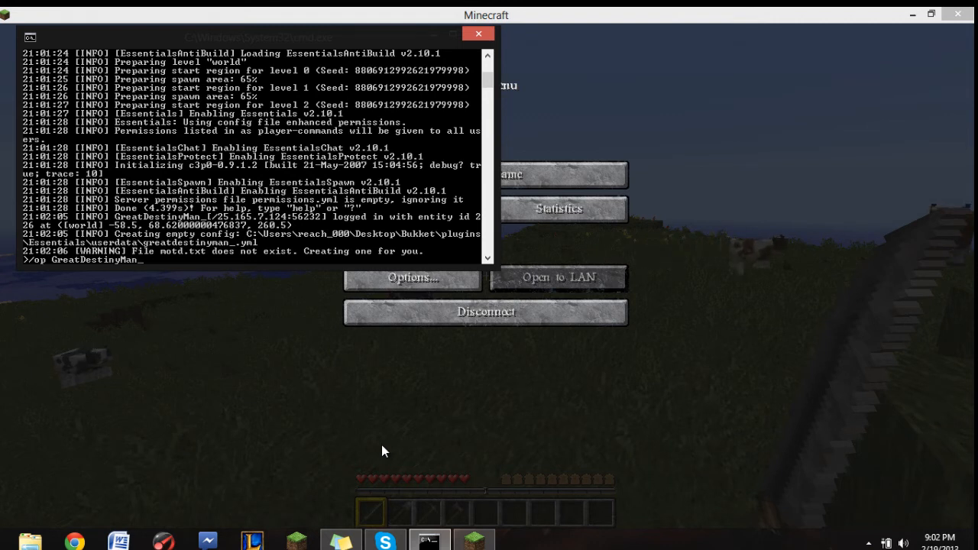
key("Return")
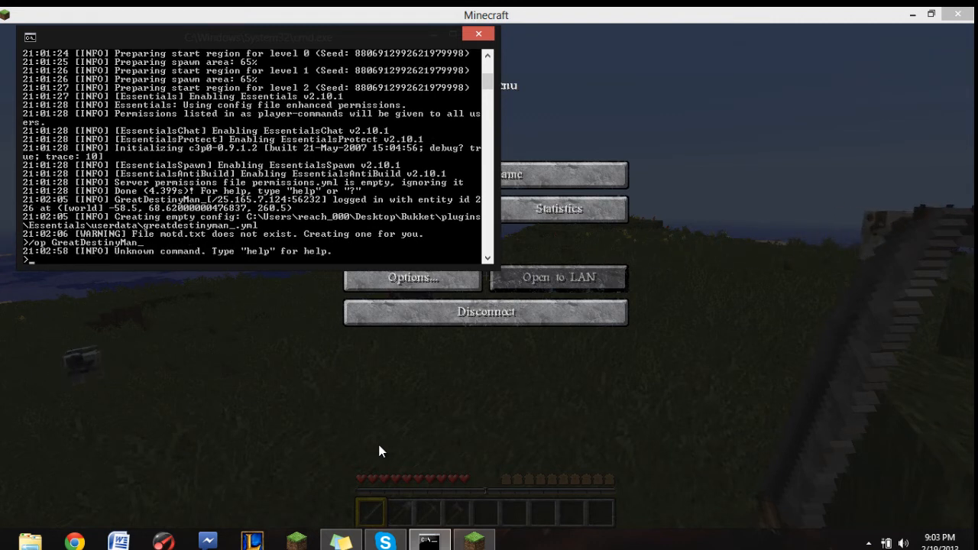
Step: Resume the Minecraft game after another look at the server console and explore the surrounding grassland
left_click(664, 12)
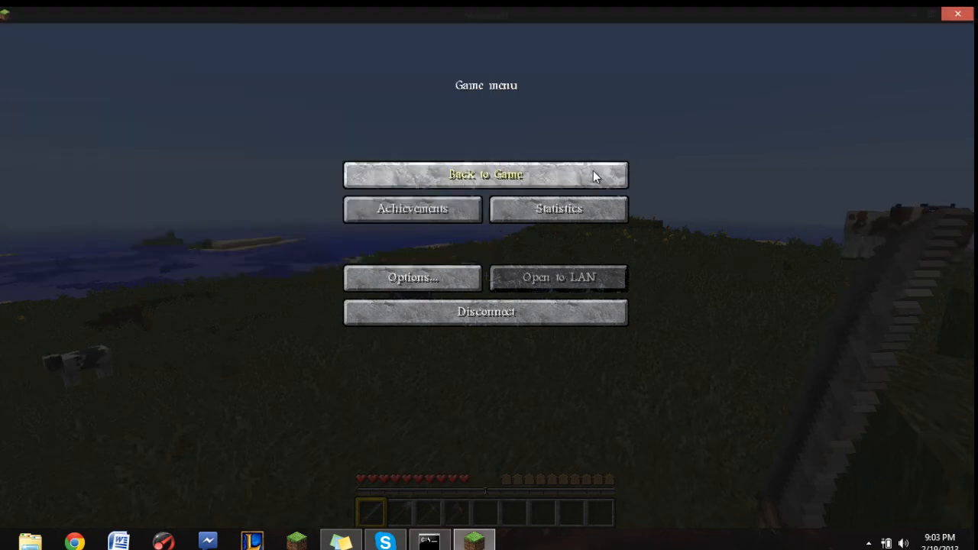
left_click(430, 541)
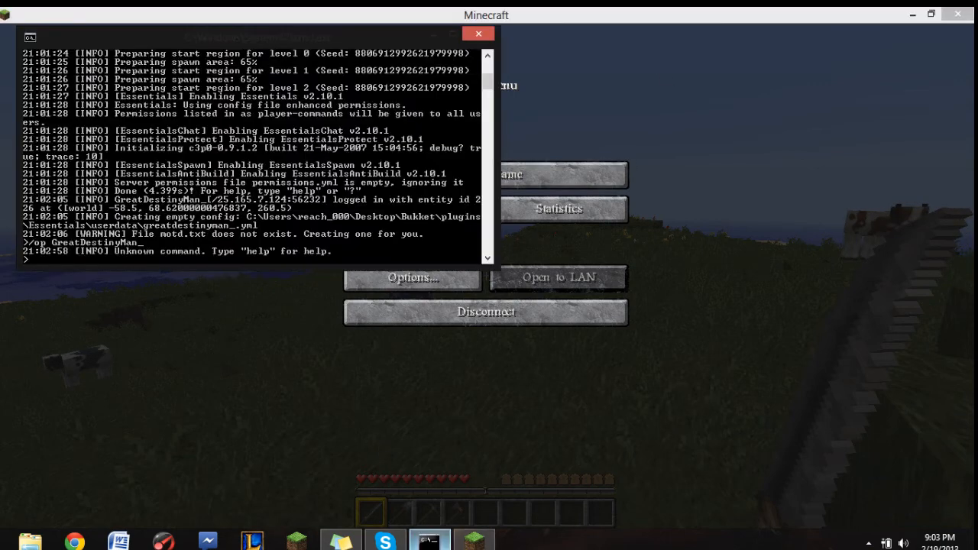
left_click(455, 279)
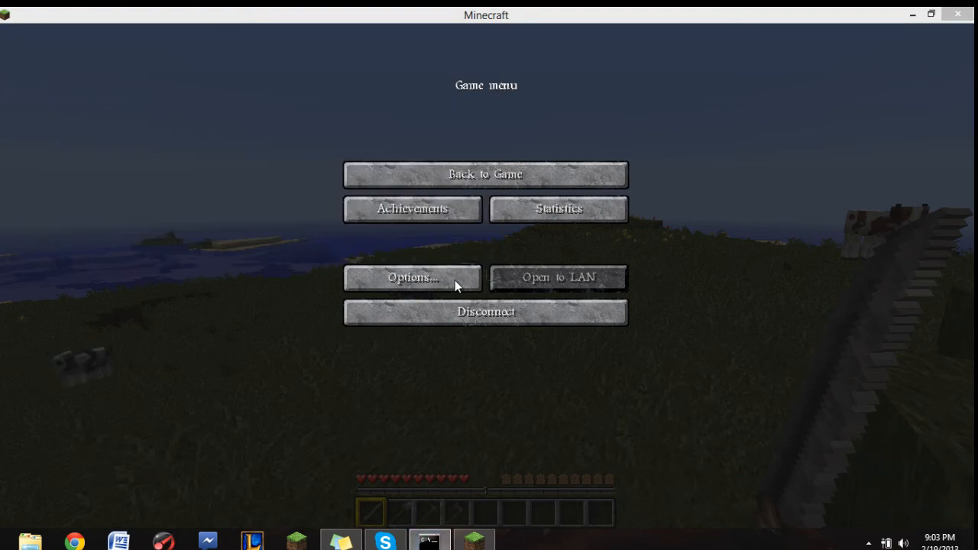
left_click(467, 180)
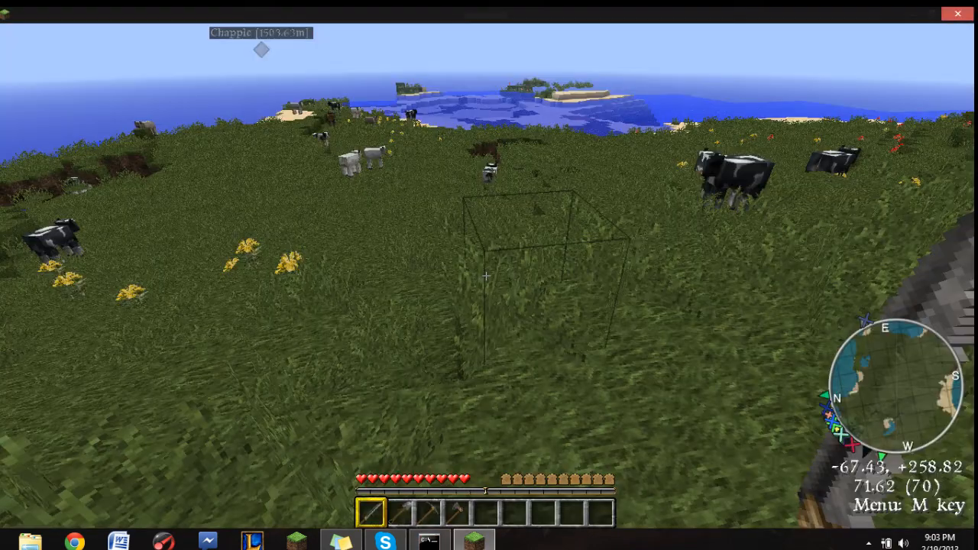
key("w")
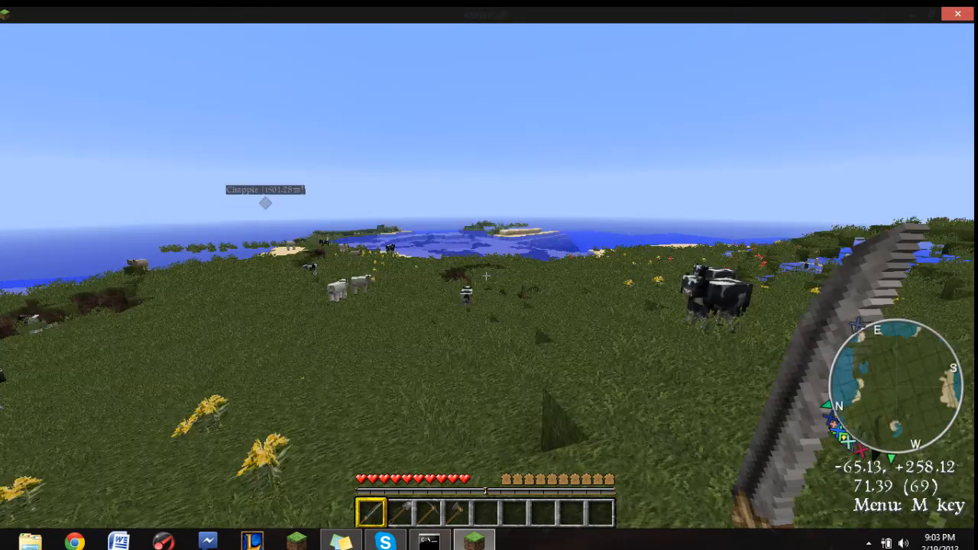
key("space")
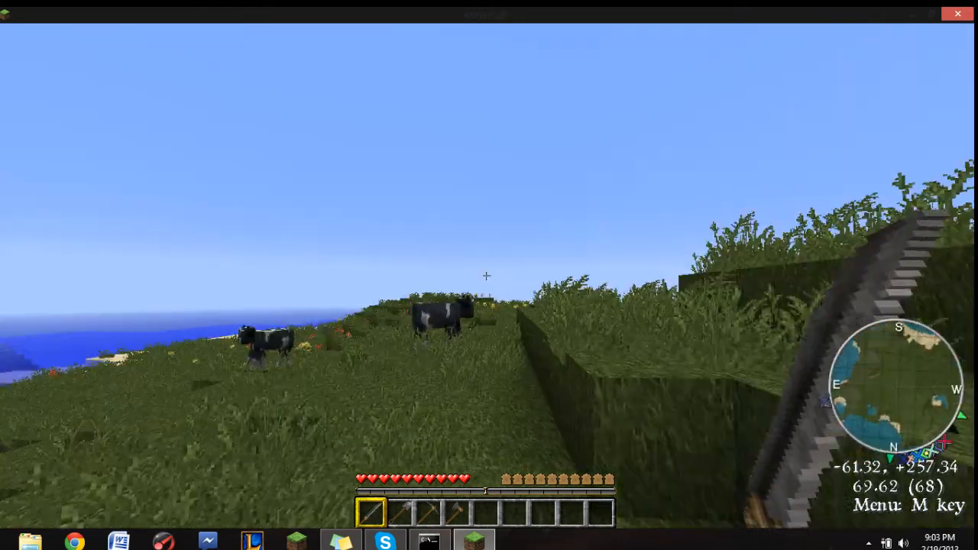
key("w")
key("space")
key("w")
key("space")
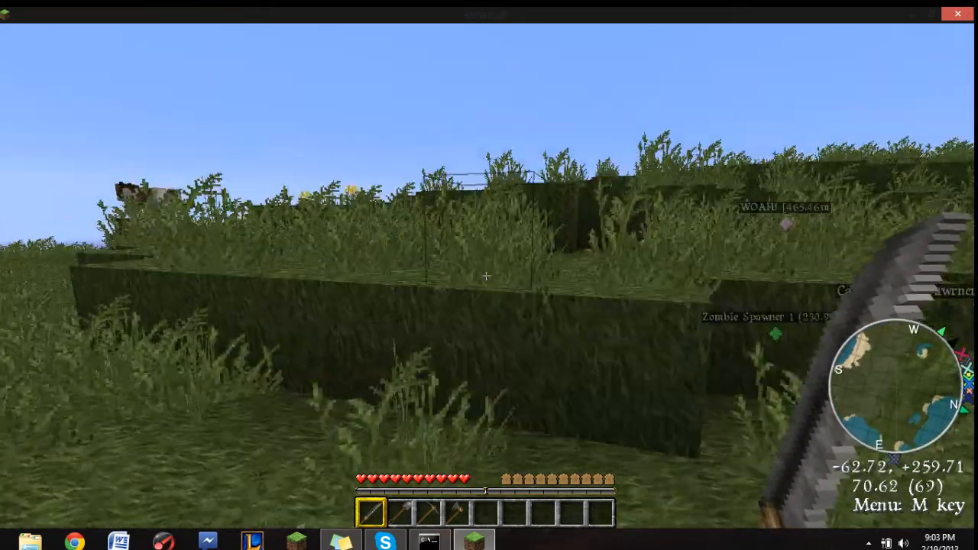
key("space")
key("w")
key("space")
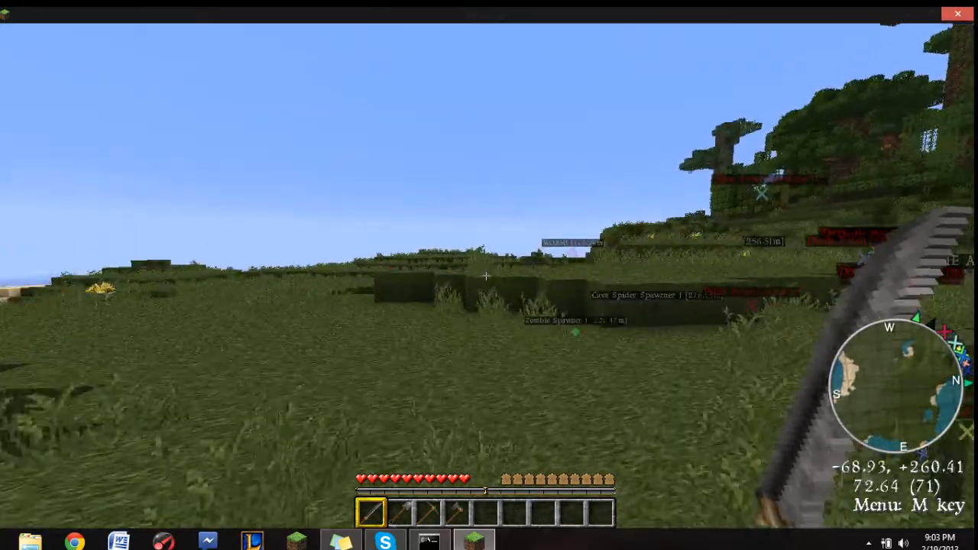
key("space")
key("w")
key("space")
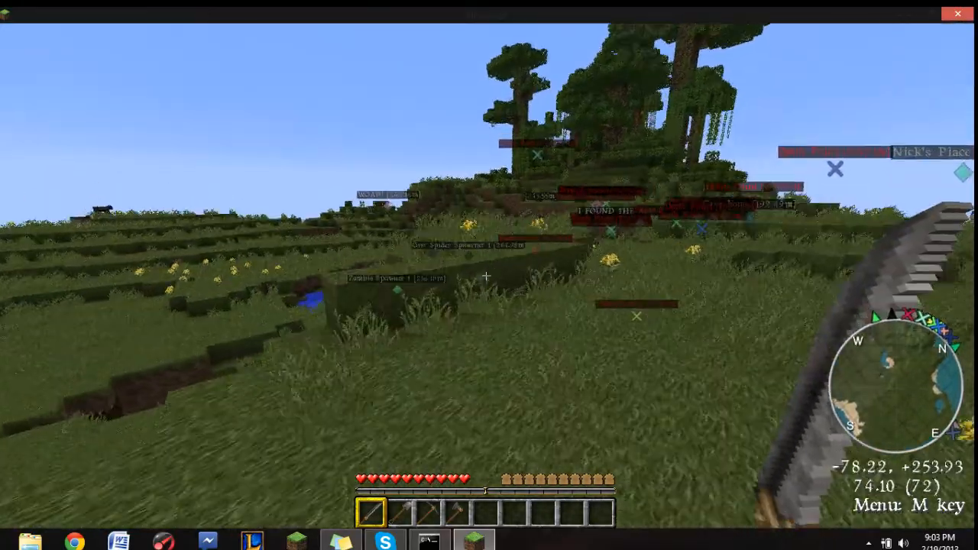
key("w")
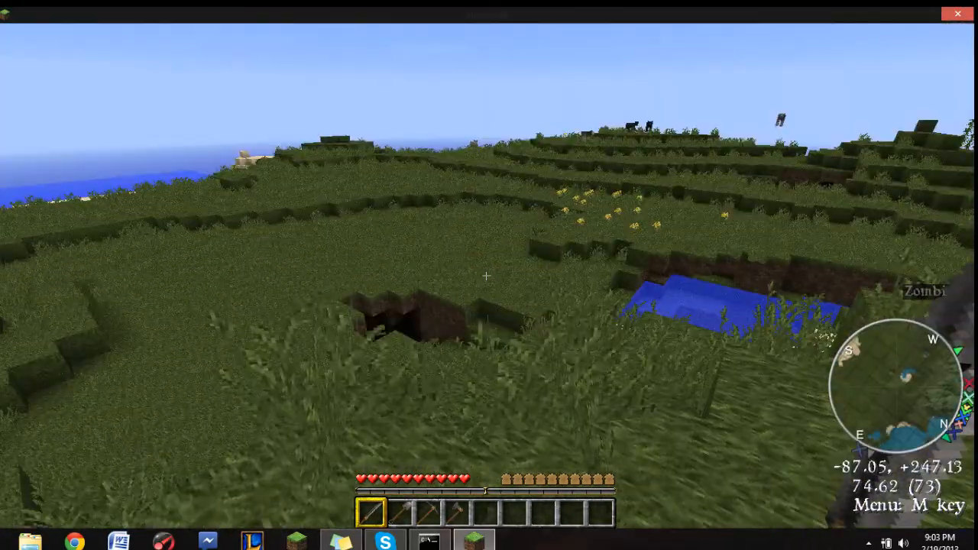
Step: Walk across the grassland to the nearby white cow, kill it with the sword and collect its drops
key("w")
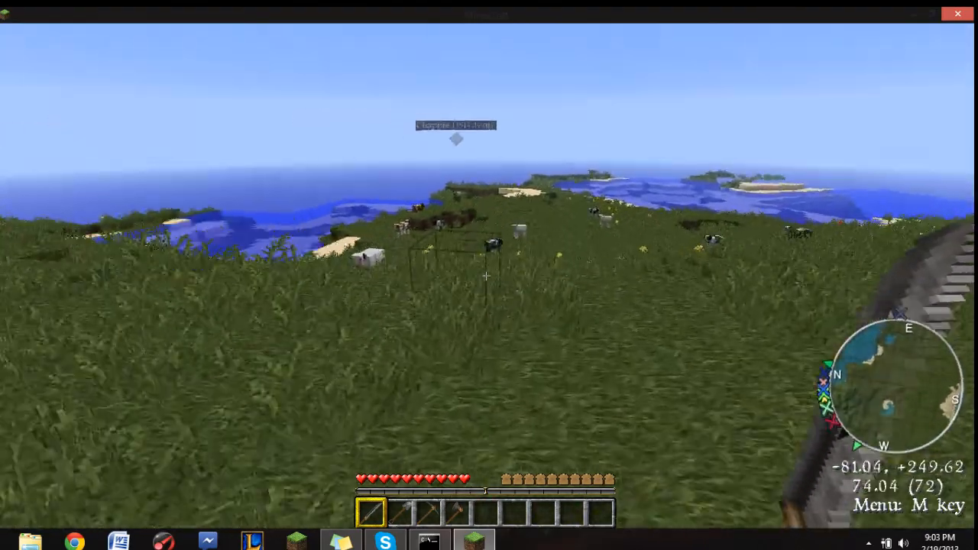
key("w")
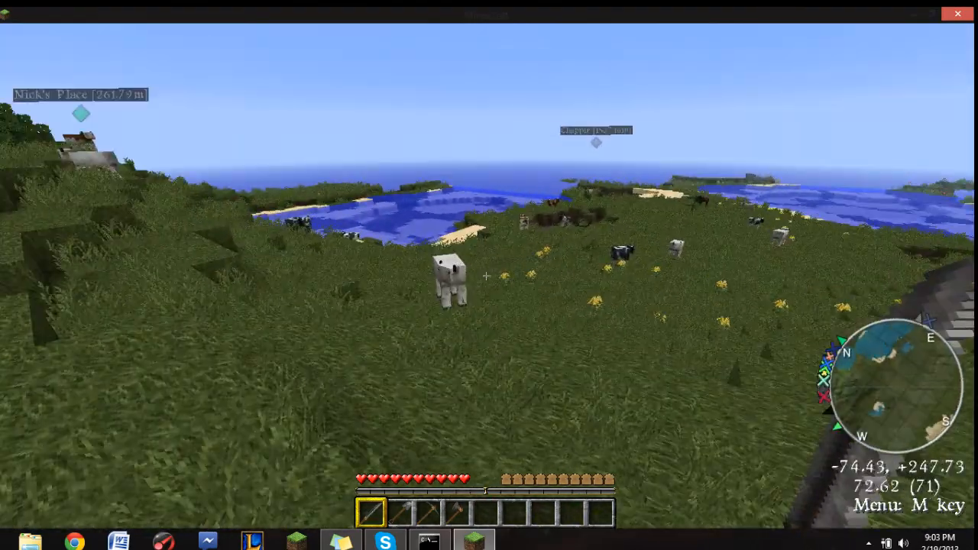
key("w")
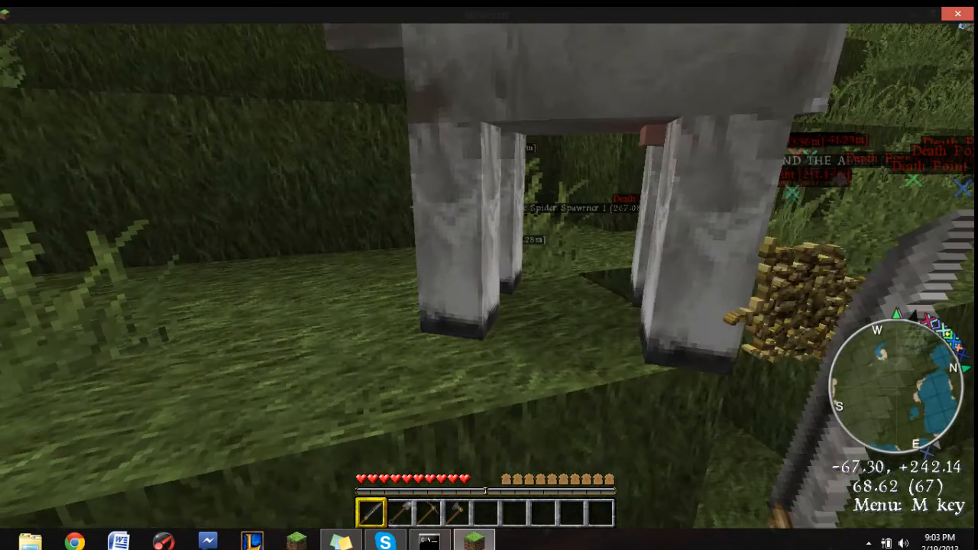
left_click(486, 276)
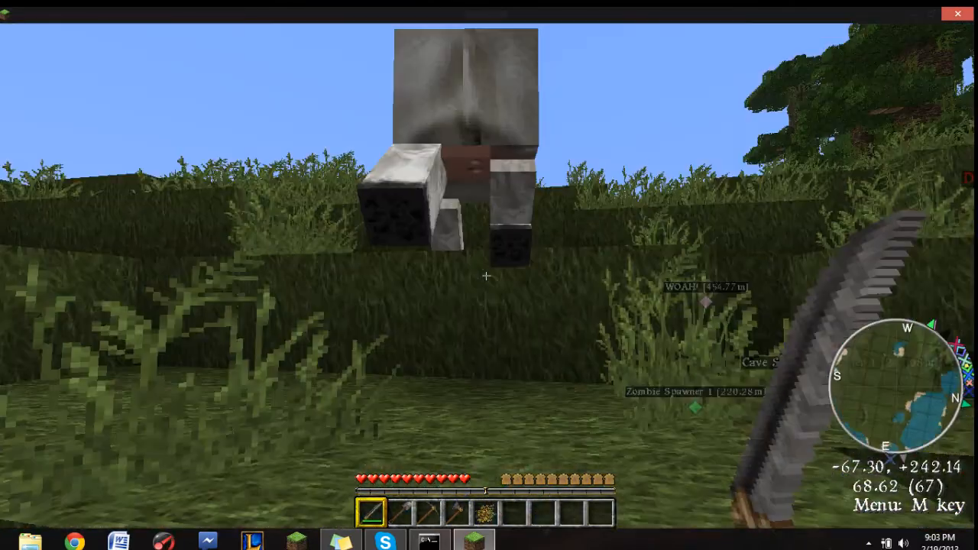
left_click(486, 276)
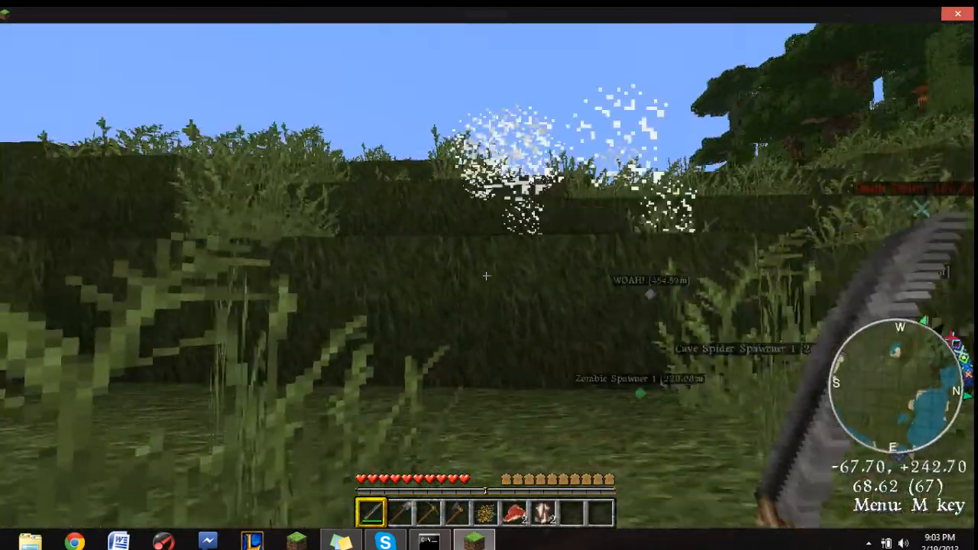
key("w")
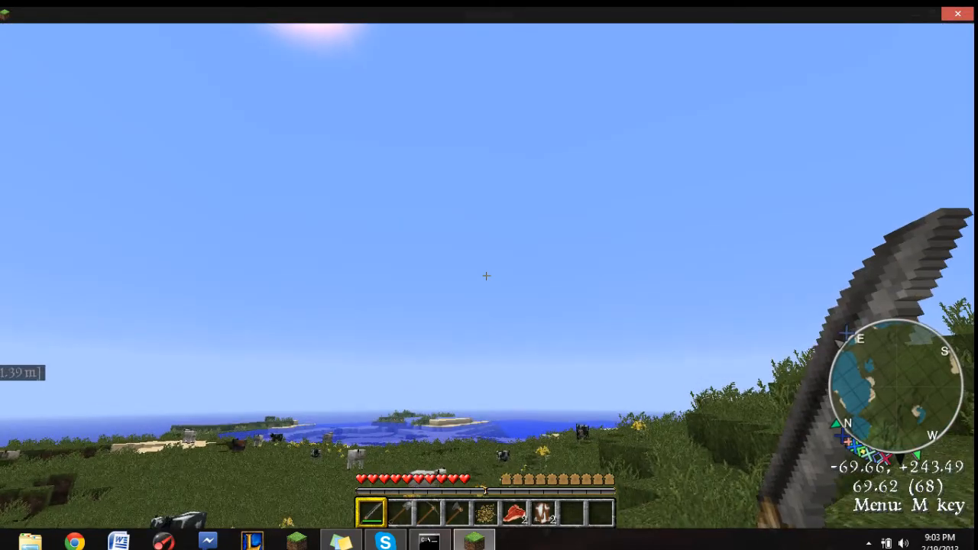